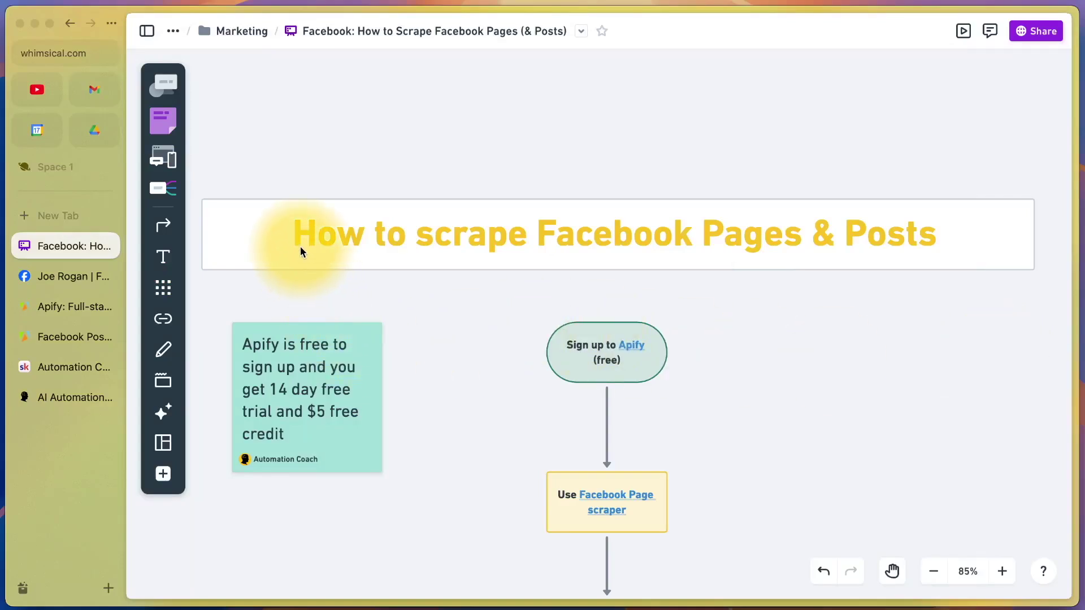
Step: Switch to Joe Rogan's Facebook page and scroll its posts to the December 2024 Morrison Hotel post
click(300, 247)
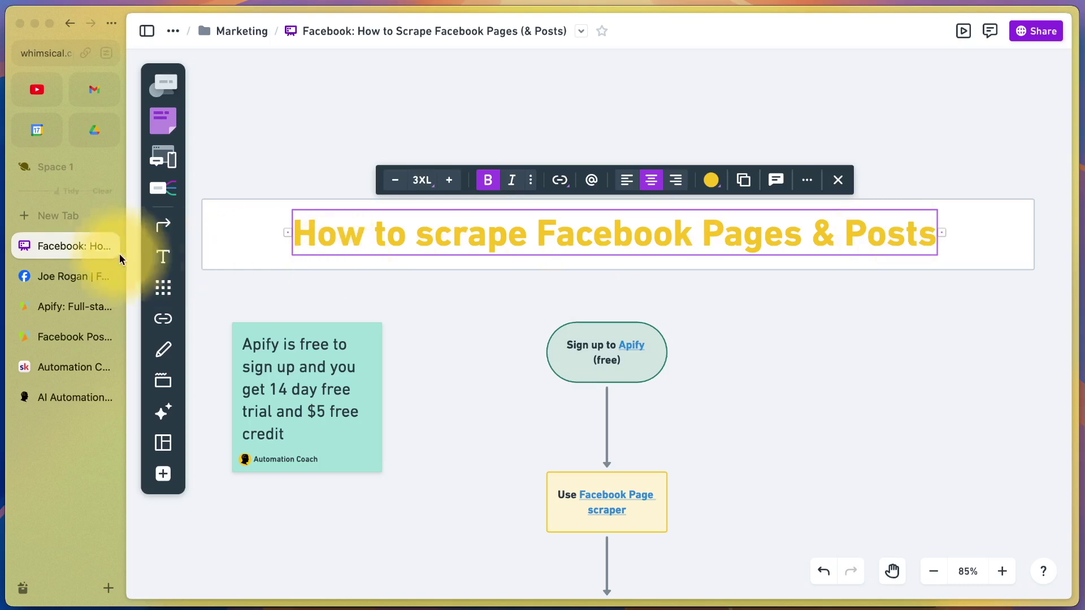
click(60, 276)
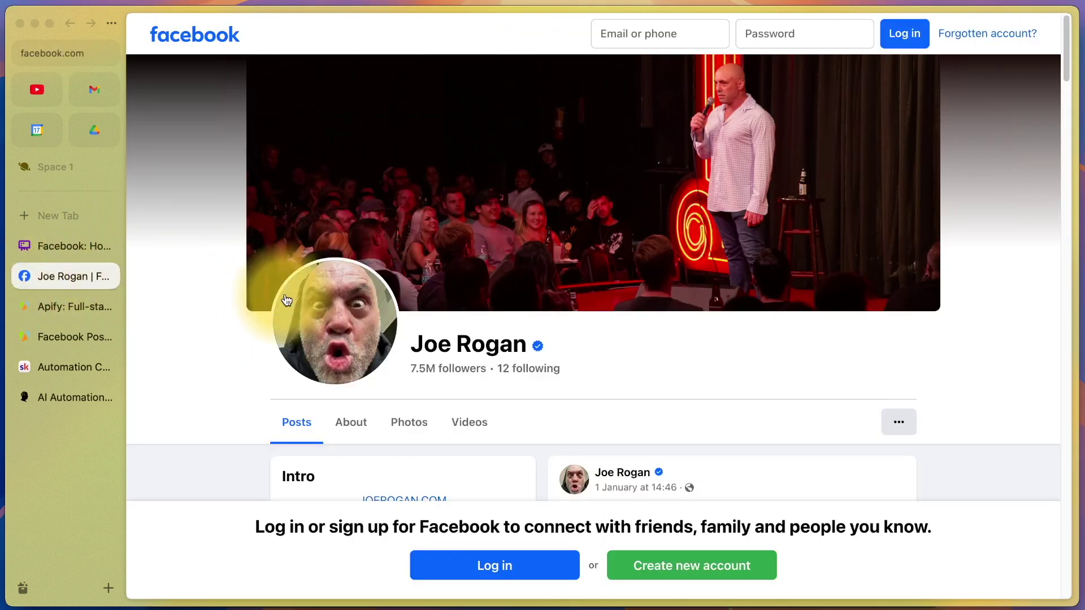
scroll(286, 298, down, 3)
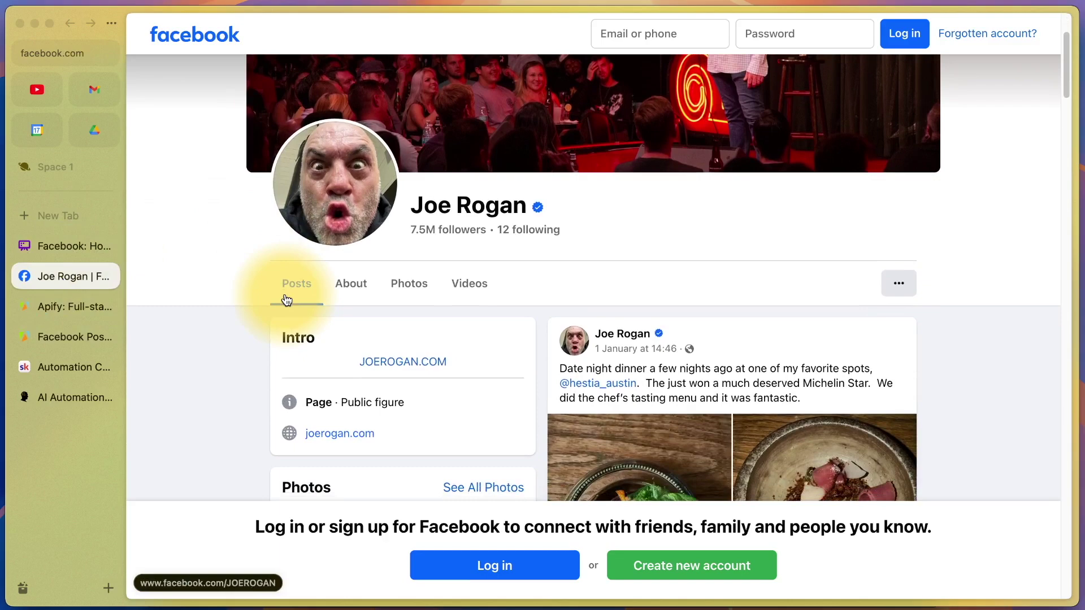
scroll(287, 298, down, 4)
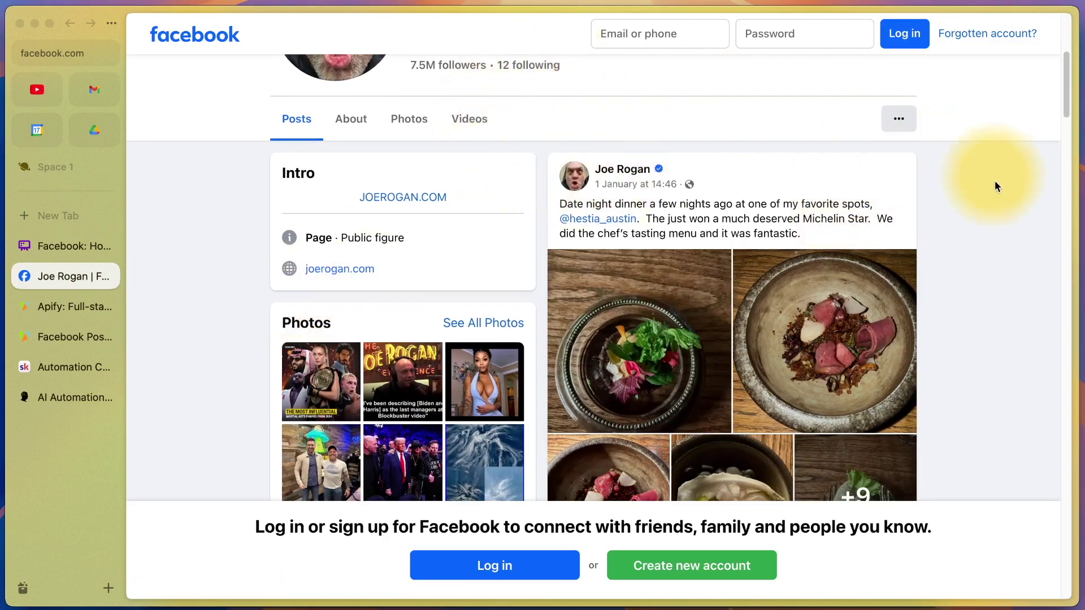
scroll(951, 321, down, 10)
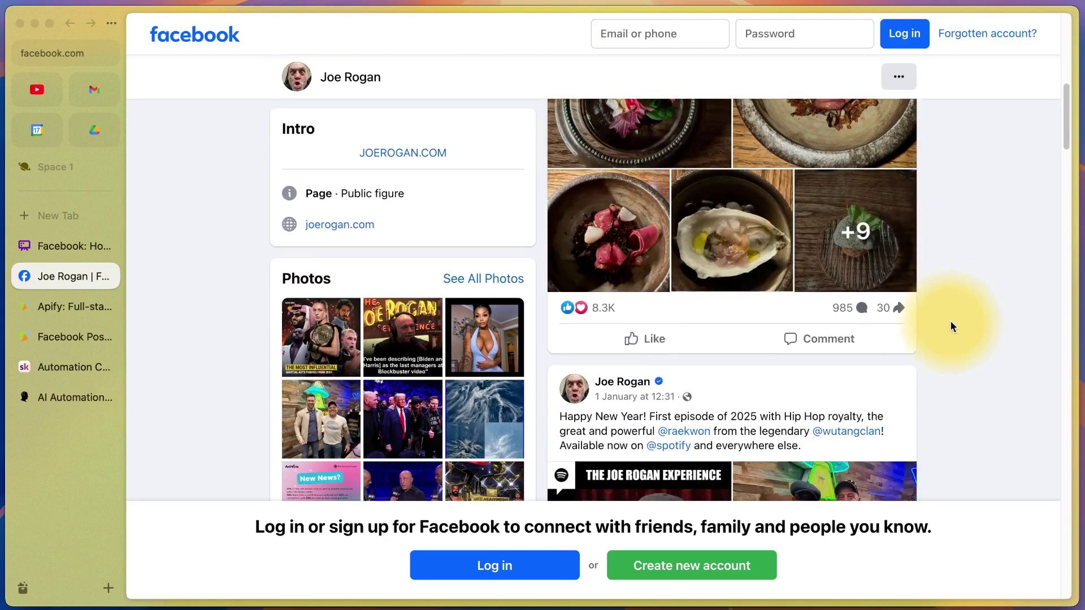
scroll(950, 321, down, 1)
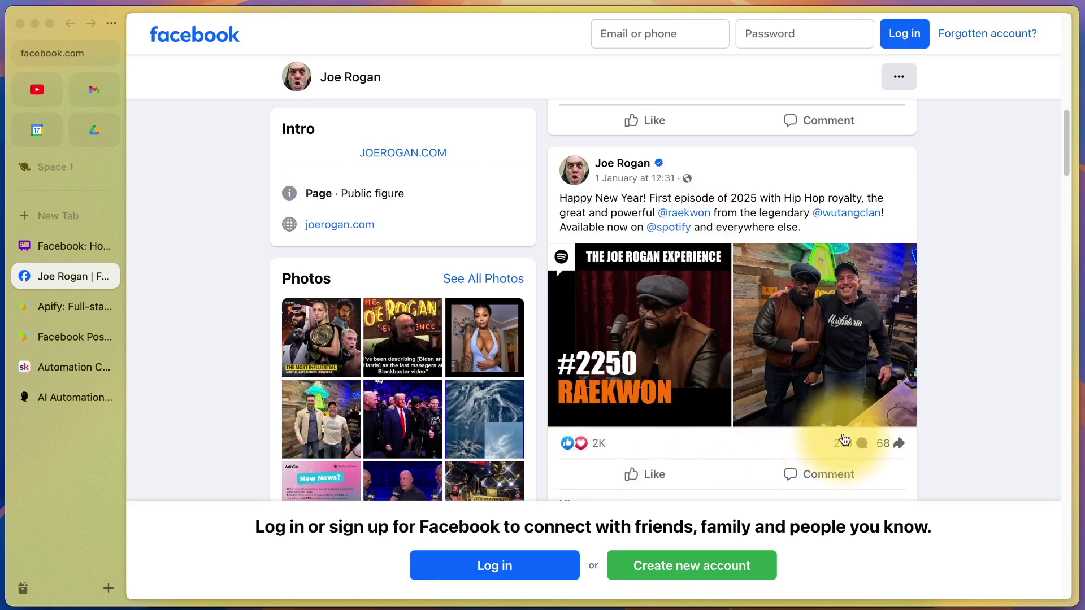
mouse_move(850, 443)
scroll(977, 388, down, 3)
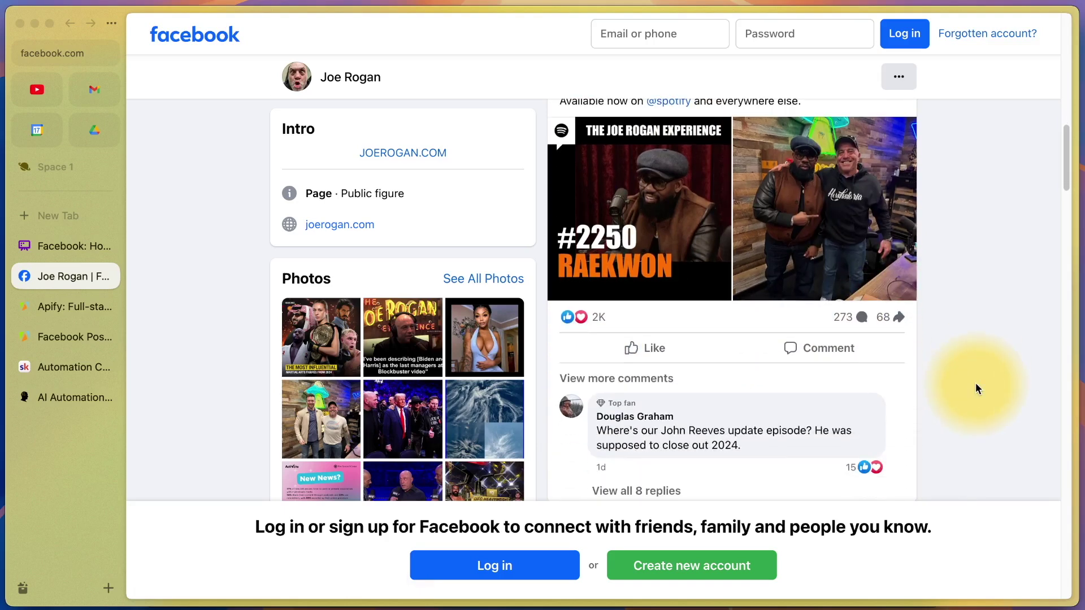
scroll(976, 382, up, 3)
scroll(976, 382, up, 1)
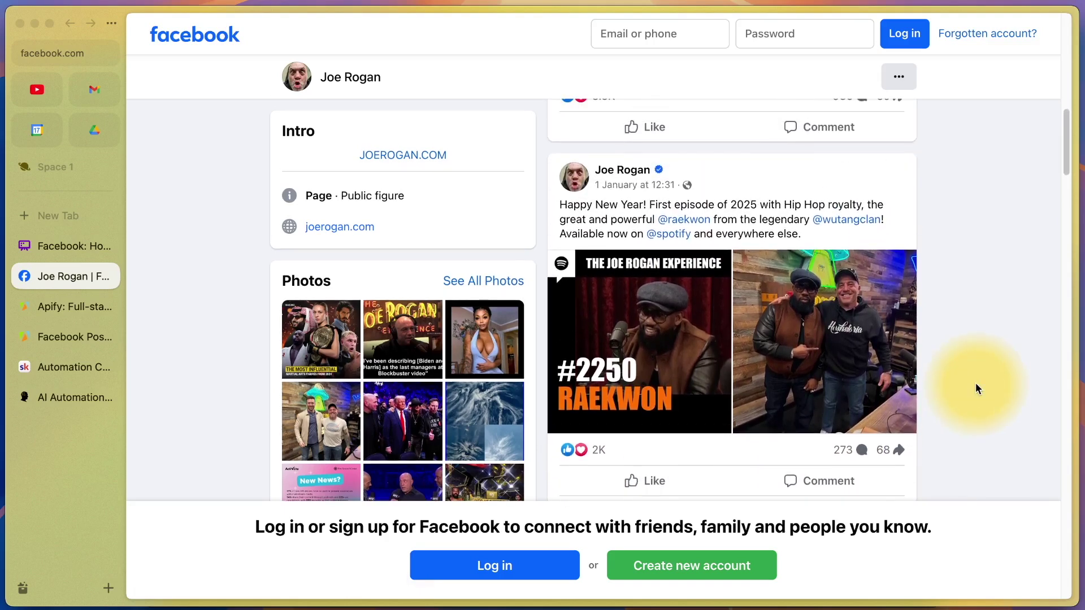
scroll(976, 383, down, 2)
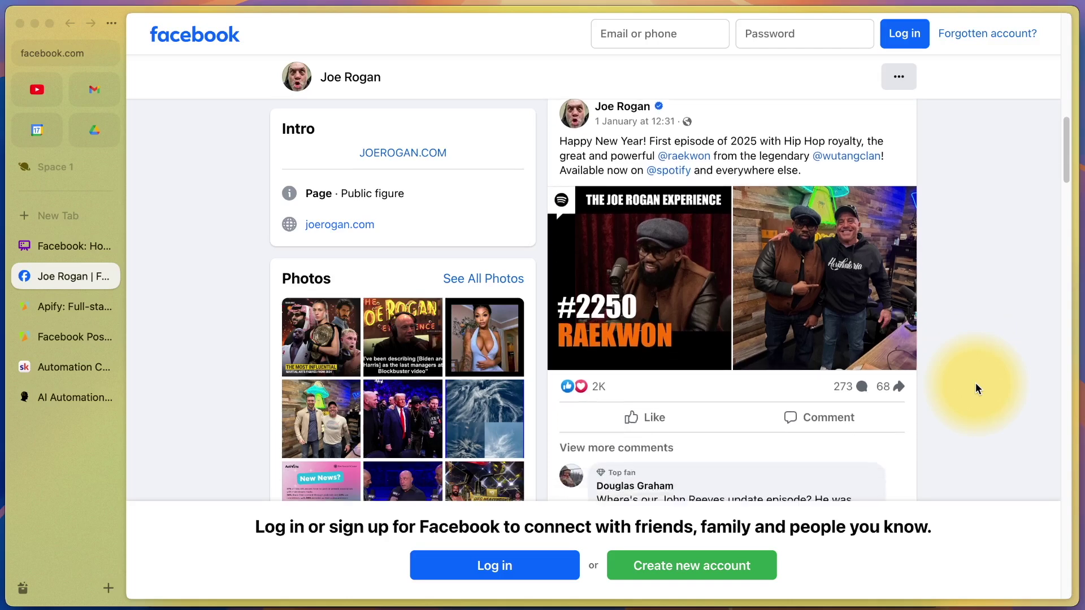
scroll(976, 382, down, 3)
scroll(976, 381, down, 3)
scroll(976, 382, down, 2)
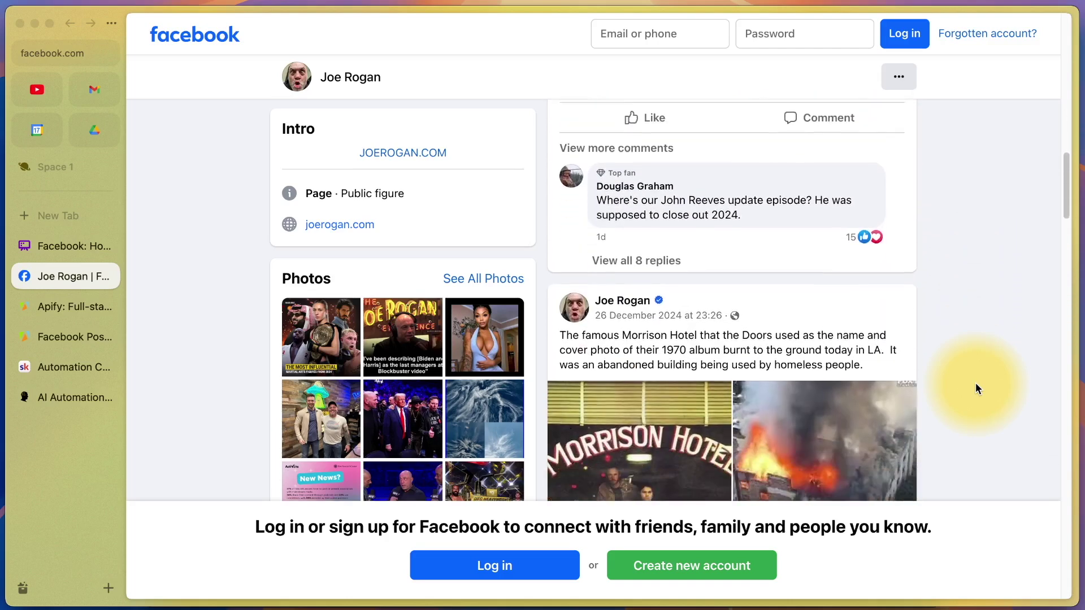
scroll(975, 383, down, 3)
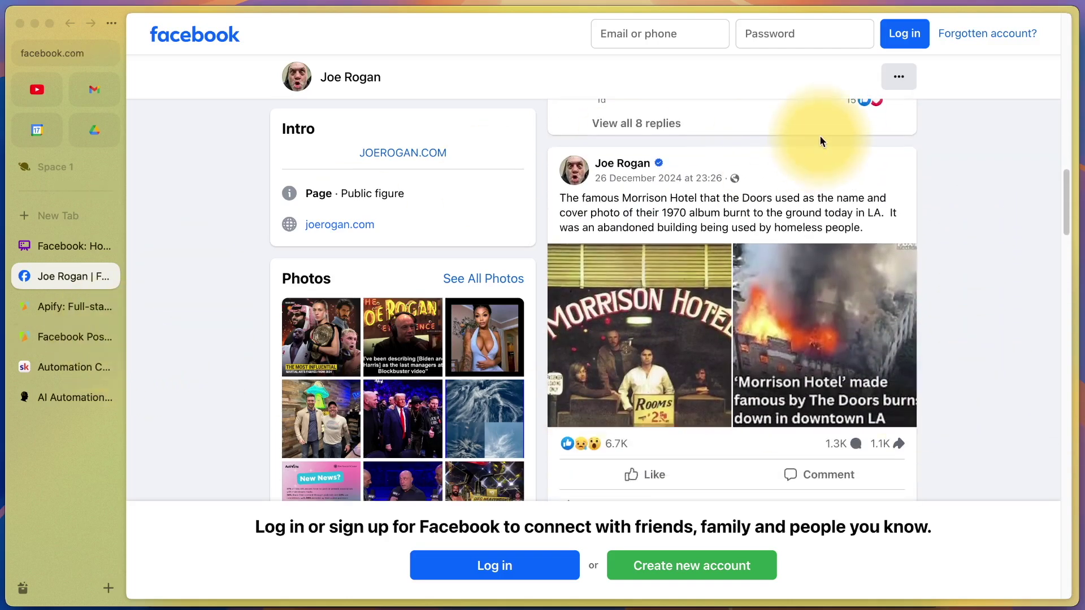
Step: Open the Facebook Posts Scraper in the Apify console and review its facebook.com/joerogan URL input
click(75, 309)
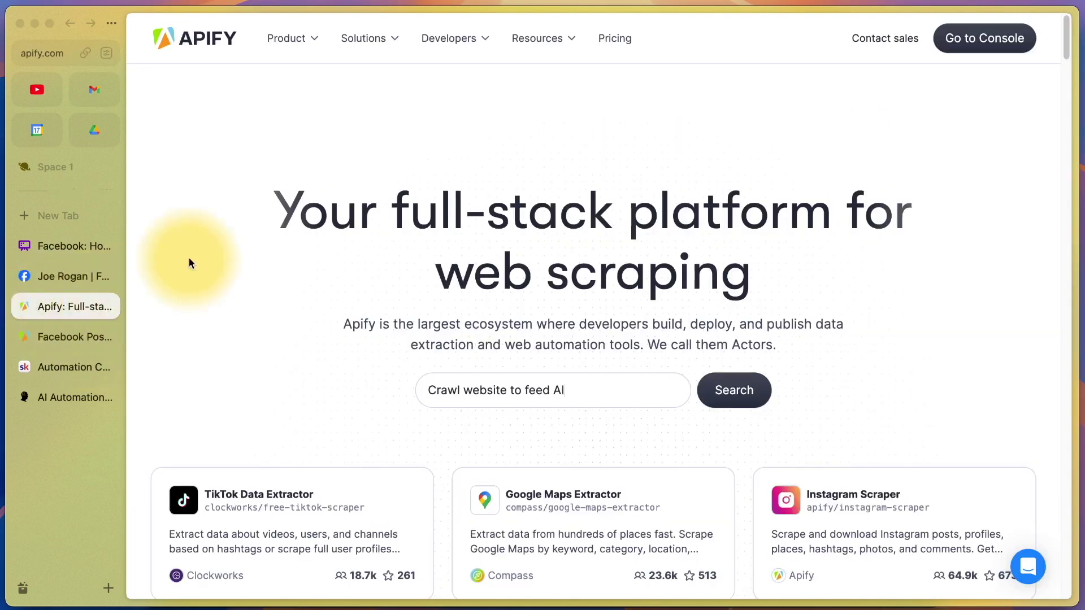
click(74, 337)
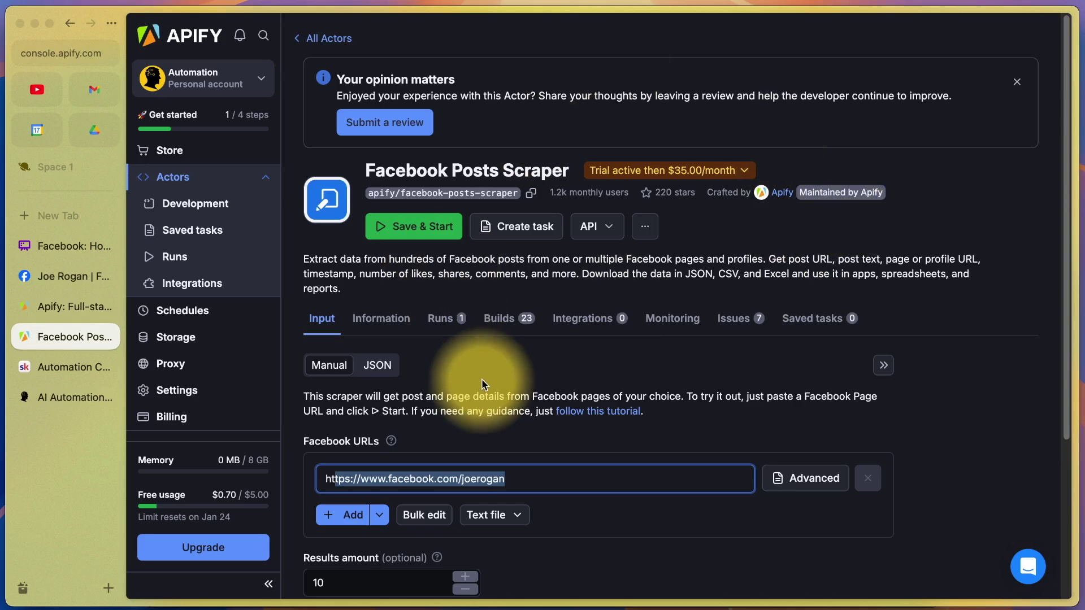
scroll(517, 473, down, 2)
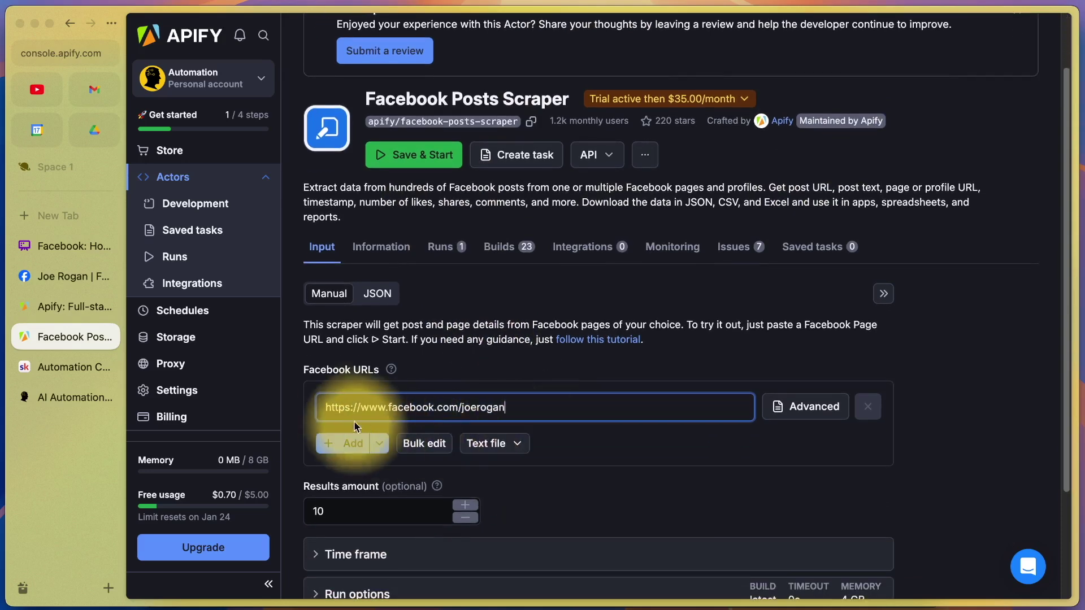
double_click(475, 406)
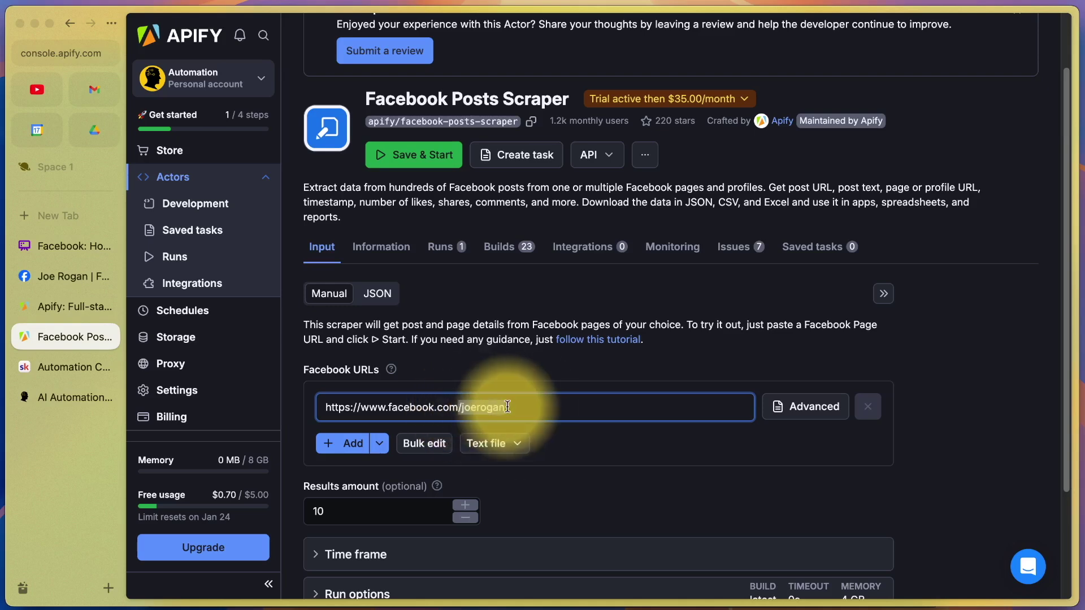
click(530, 403)
scroll(531, 402, down, 2)
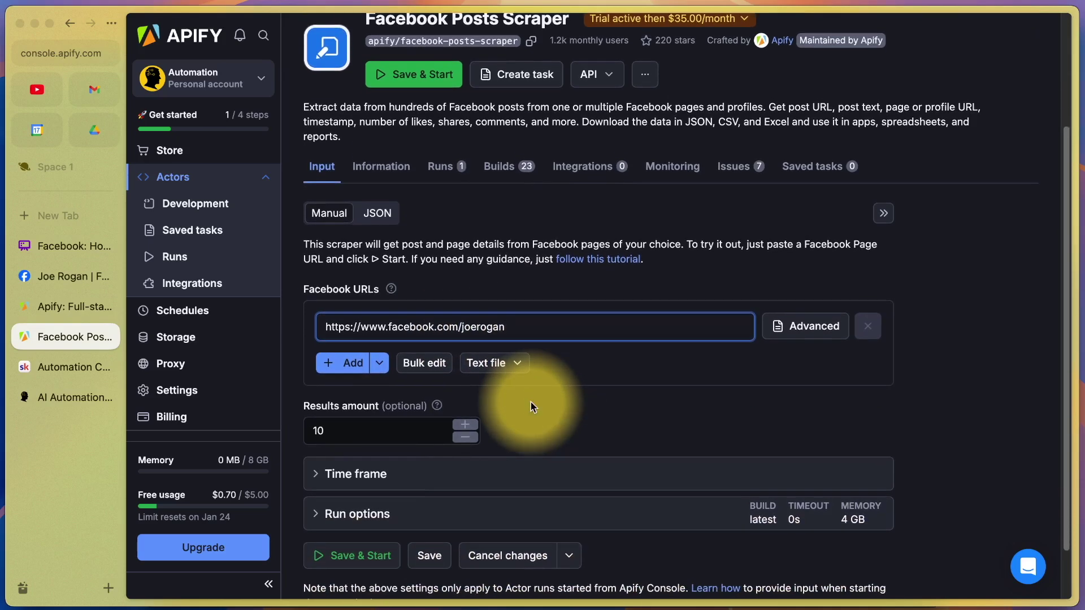
Step: Open the Master AI for Marketing course in the Automation Coach classroom, then go back to Whimsical
click(68, 366)
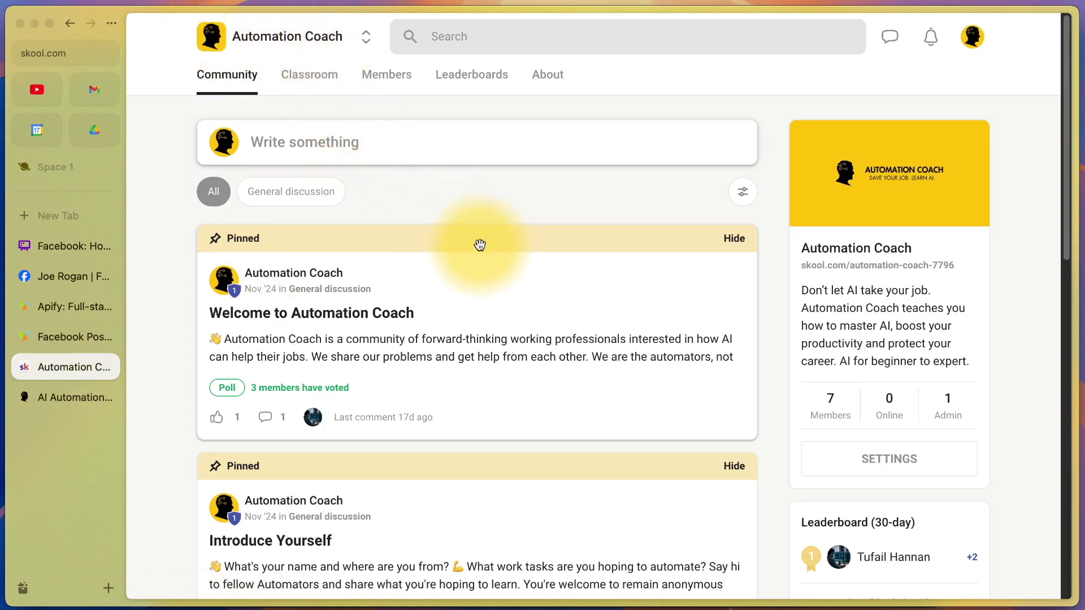
click(309, 75)
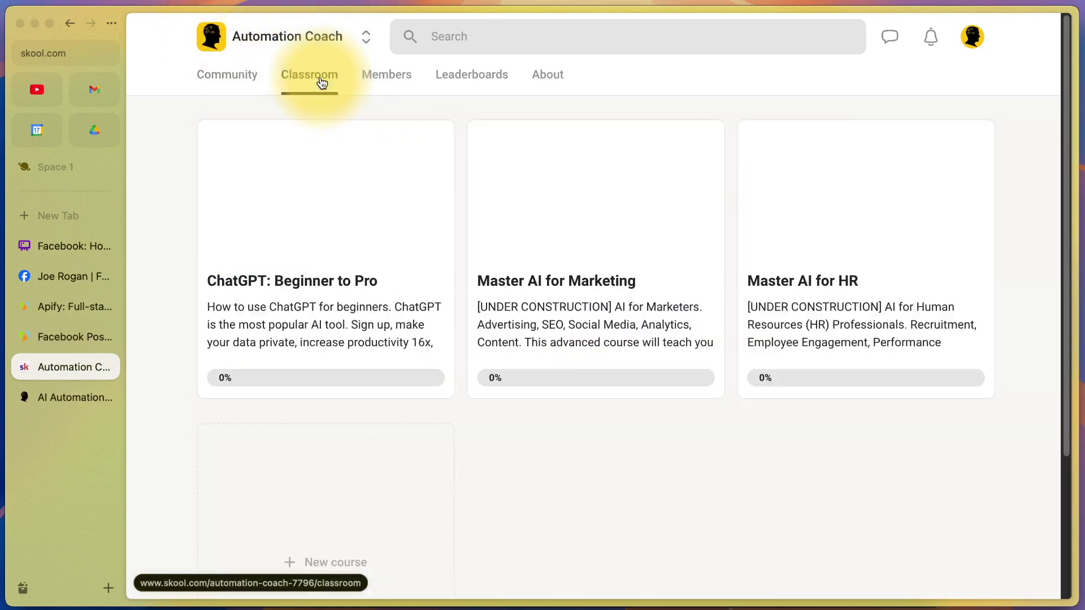
mouse_move(595, 259)
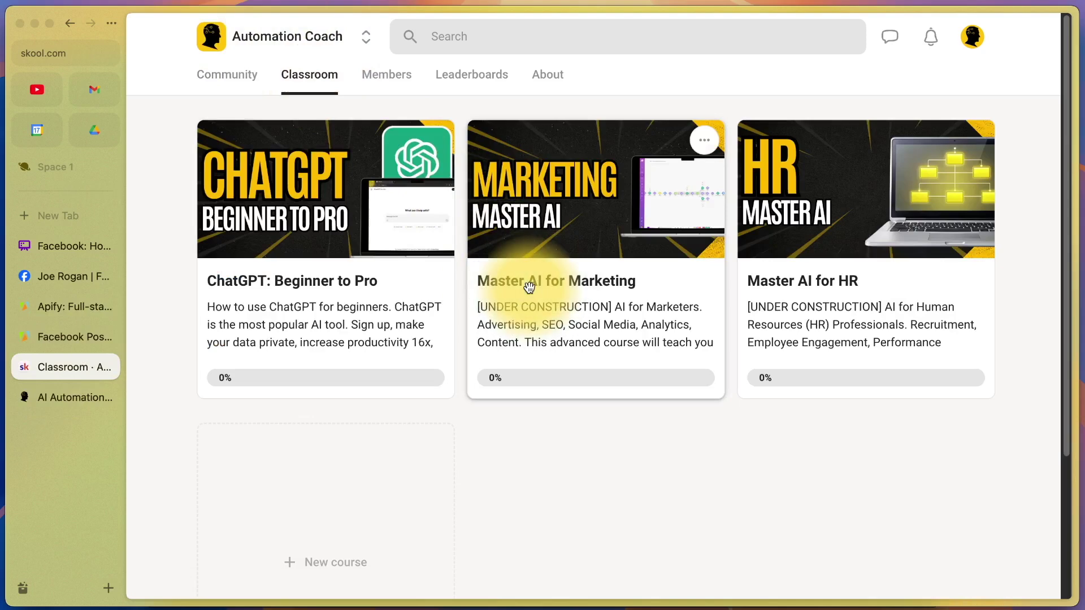
click(527, 286)
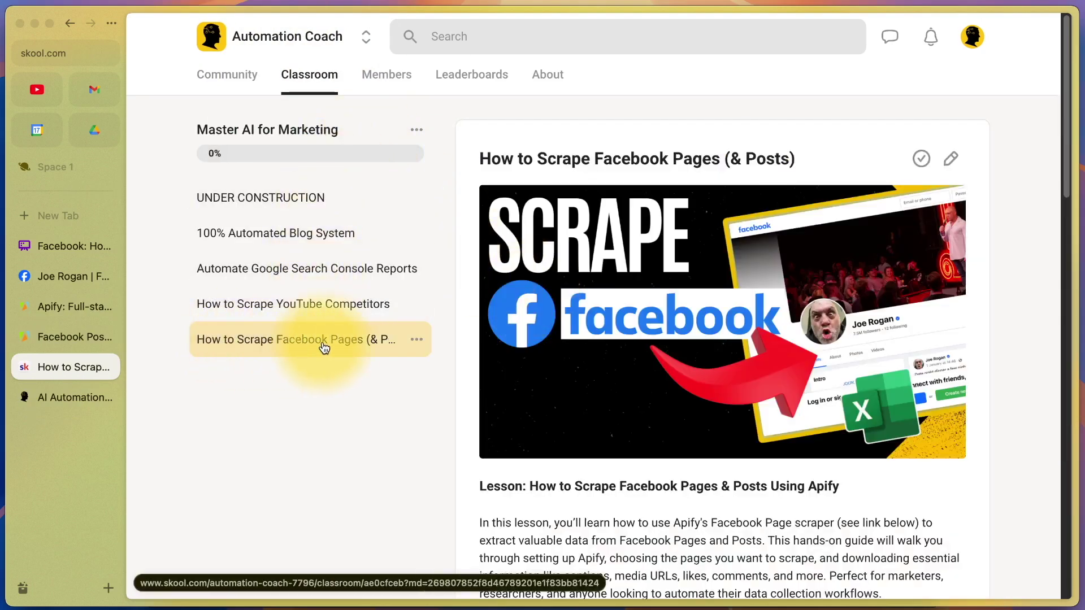
scroll(564, 369, down, 5)
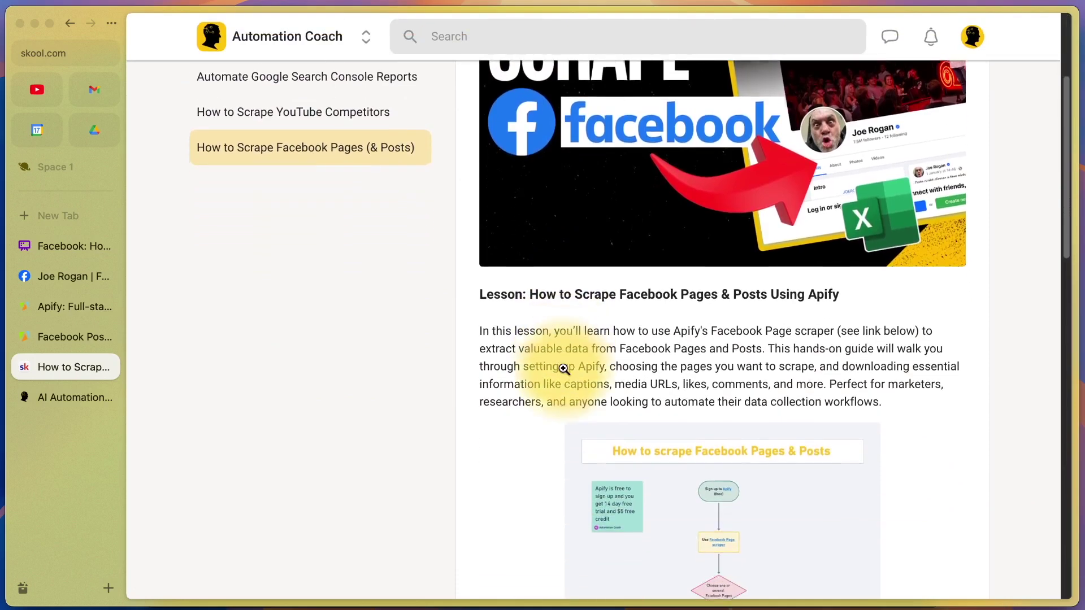
scroll(564, 369, down, 4)
scroll(563, 370, down, 4)
scroll(563, 369, down, 3)
scroll(564, 369, down, 2)
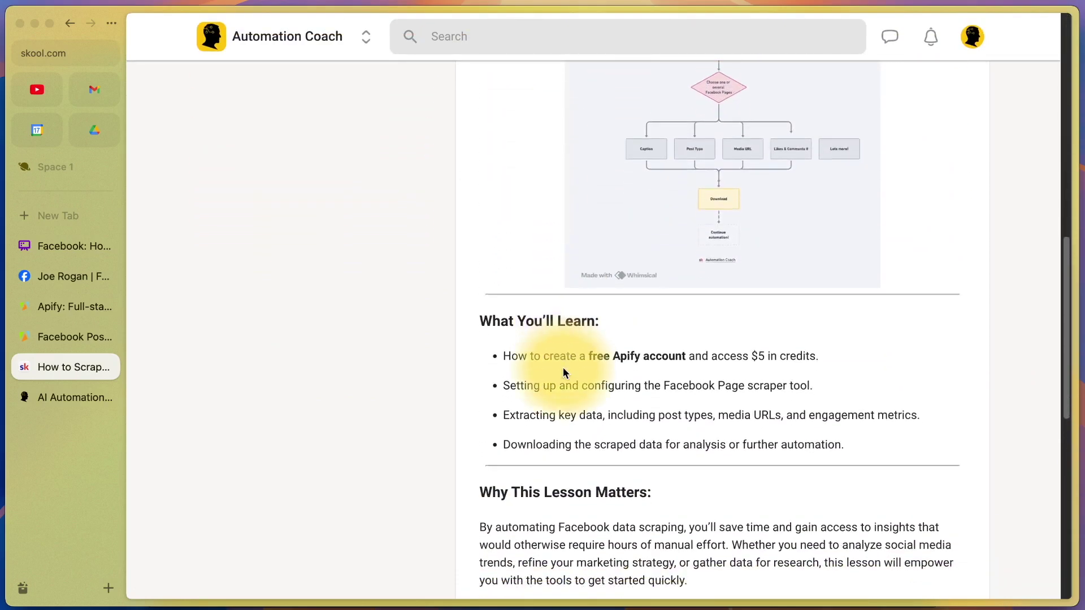
scroll(562, 368, down, 5)
scroll(564, 350, down, 5)
scroll(565, 352, up, 12)
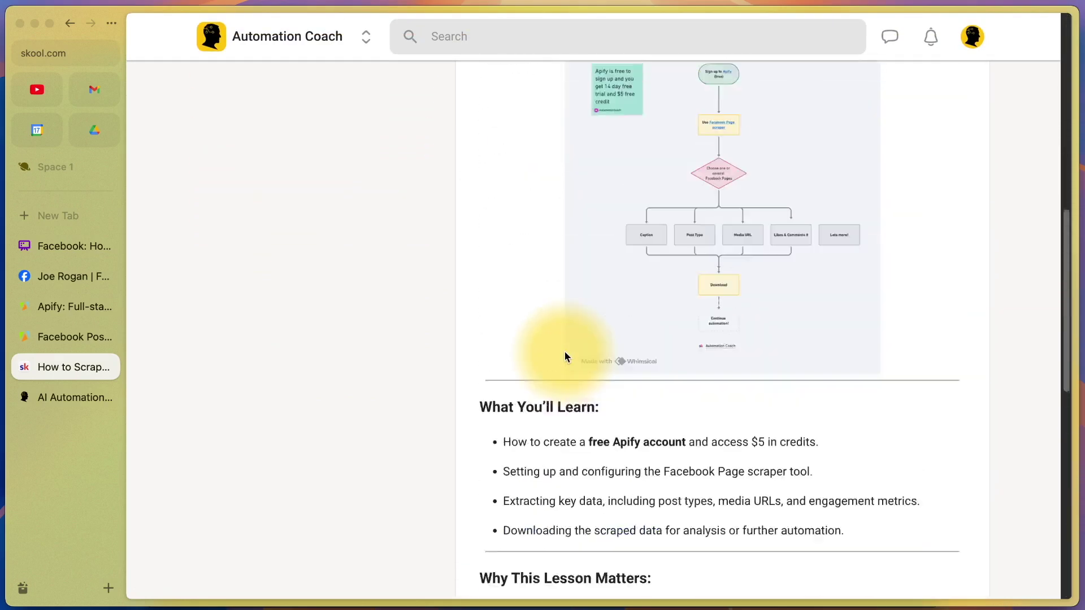
scroll(564, 352, up, 10)
click(59, 248)
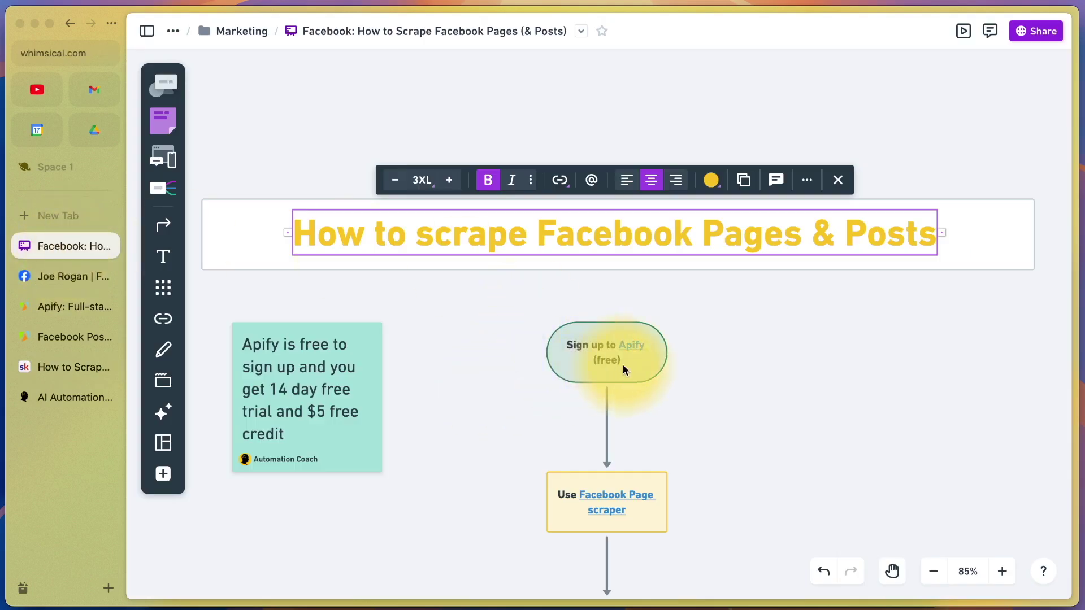
scroll(720, 370, down, 3)
scroll(721, 370, down, 3)
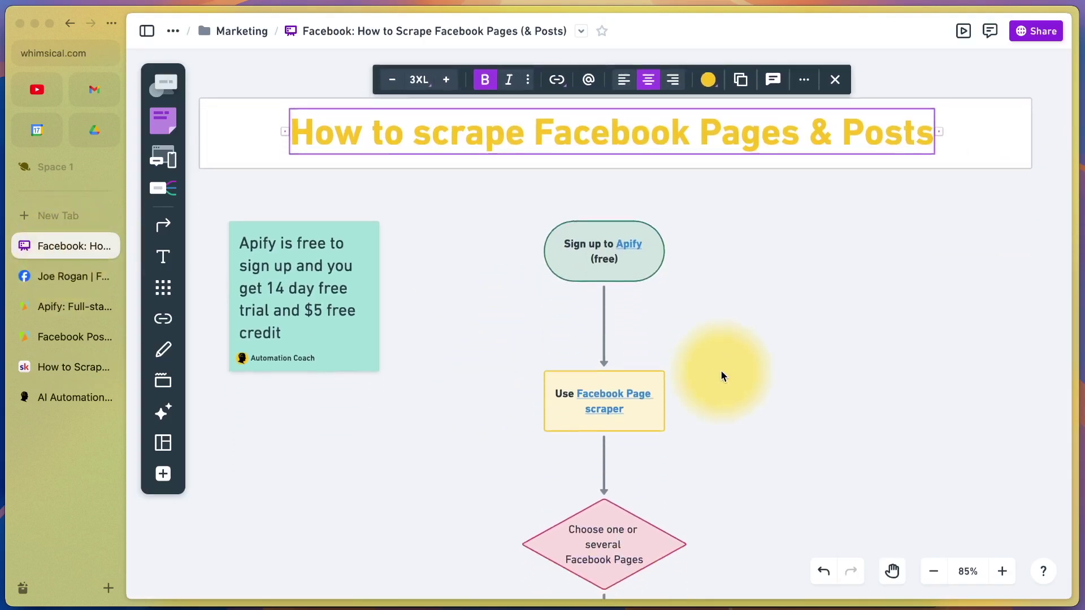
scroll(721, 370, down, 3)
scroll(720, 369, down, 2)
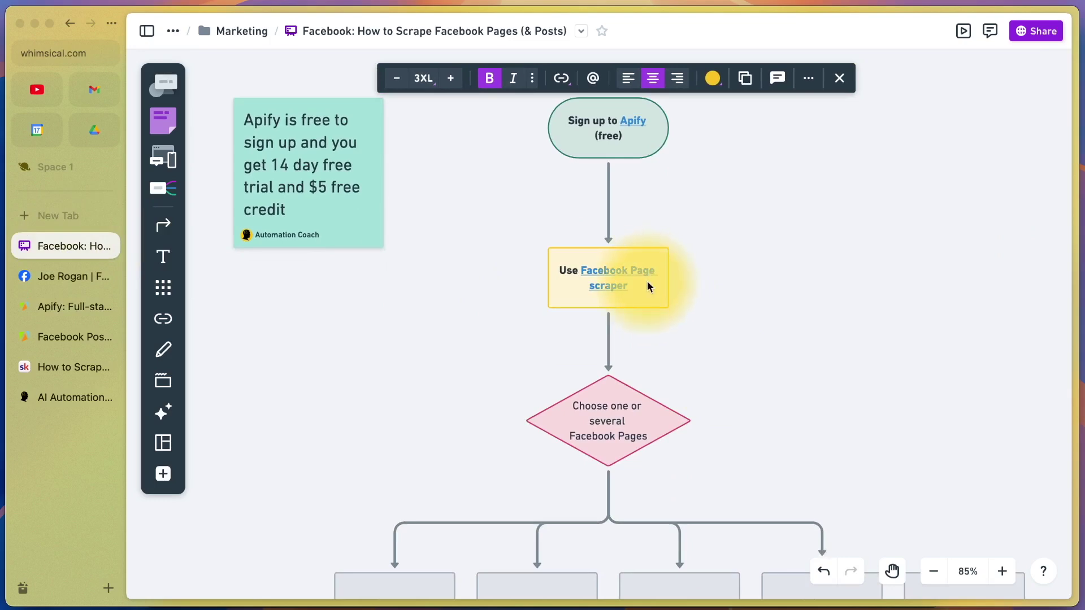
scroll(687, 293, down, 3)
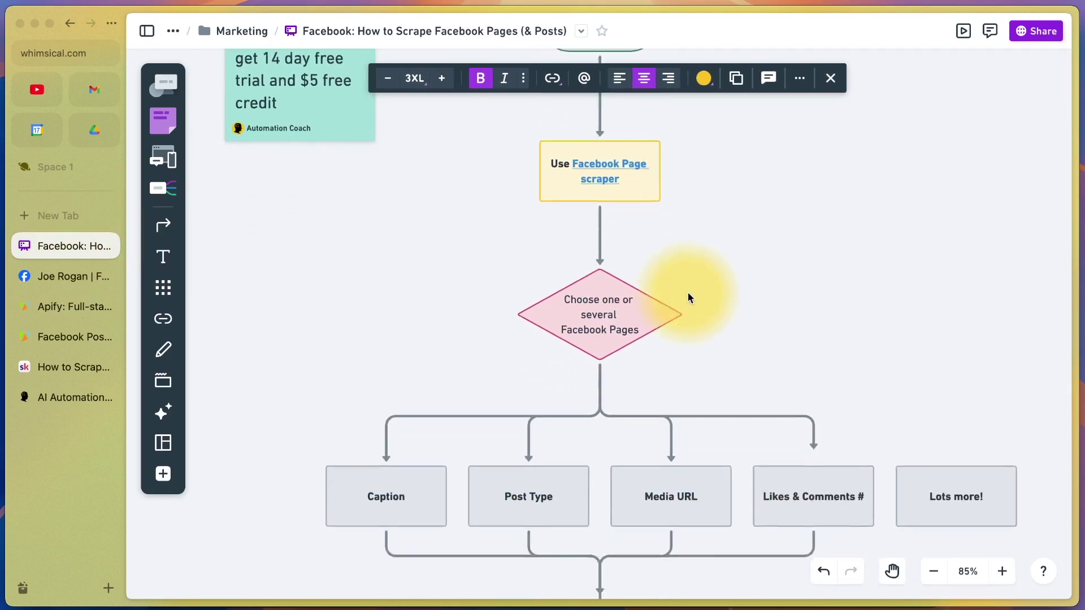
scroll(687, 292, down, 3)
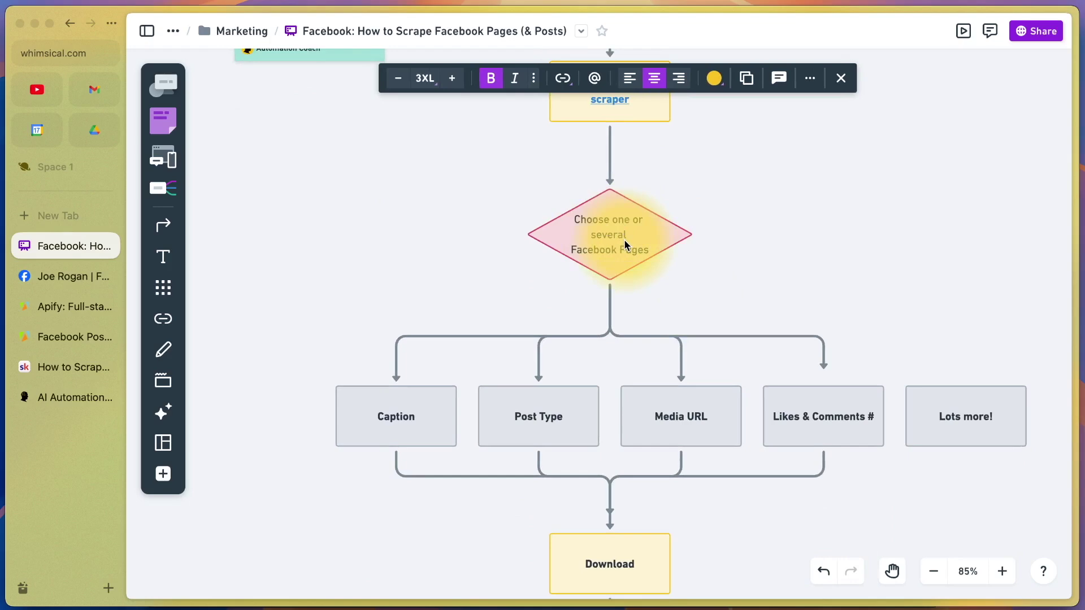
scroll(646, 250, down, 3)
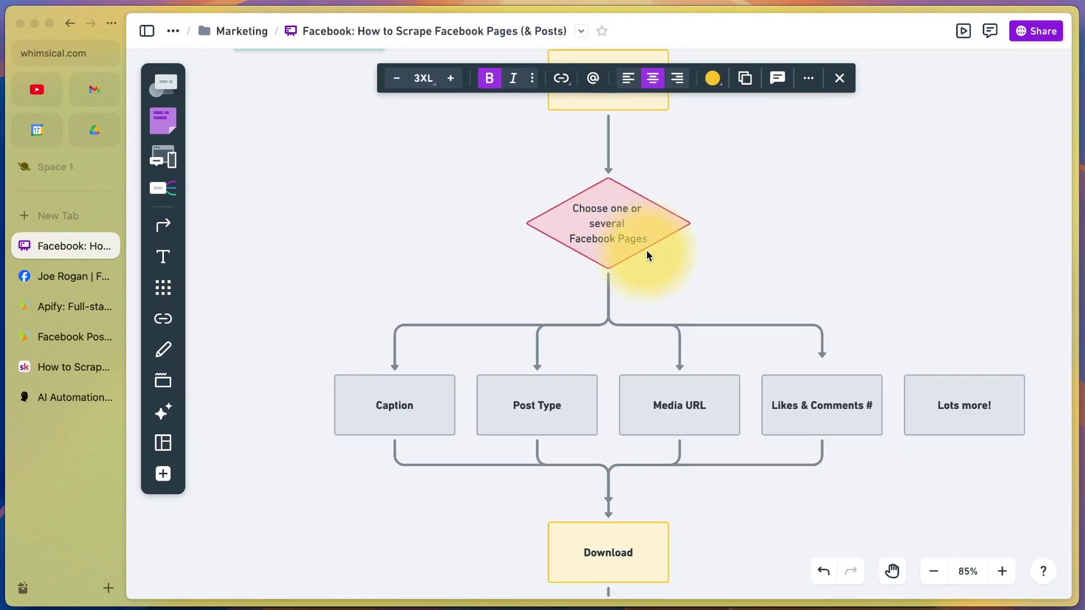
scroll(646, 251, down, 3)
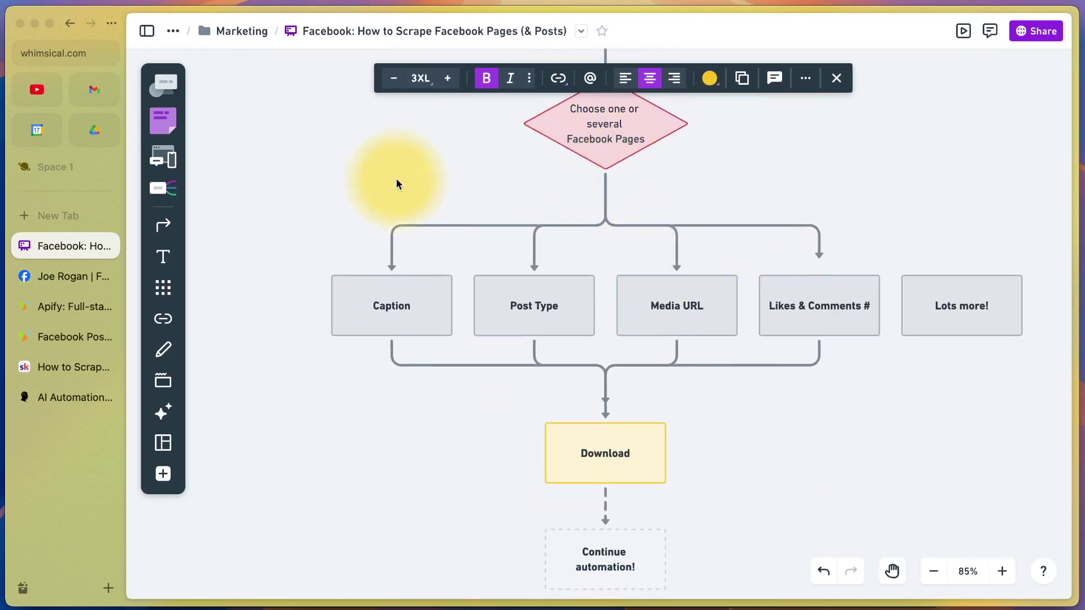
click(389, 309)
click(542, 313)
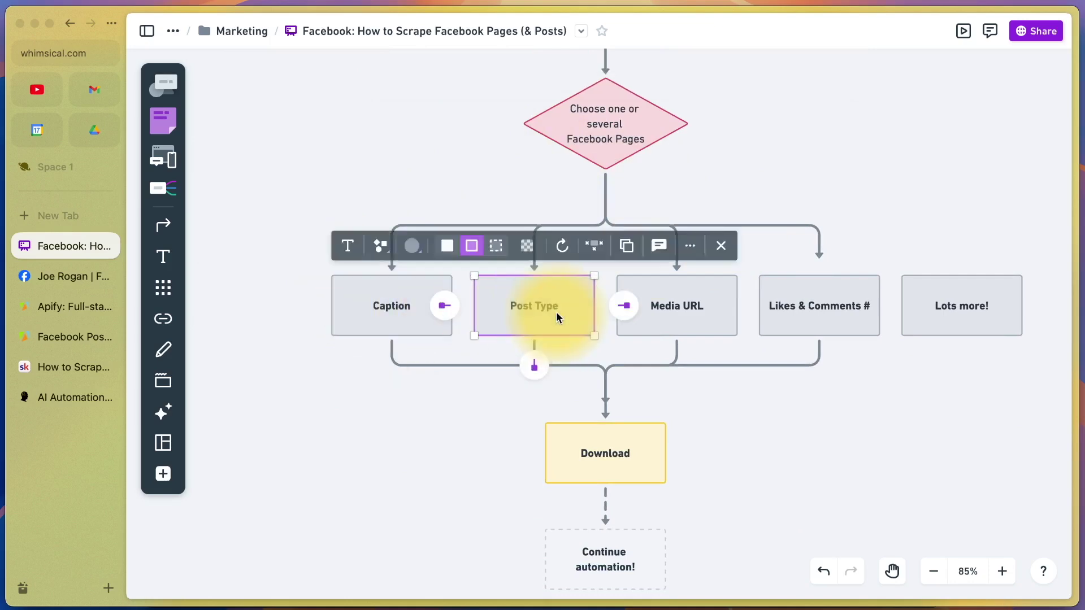
click(694, 312)
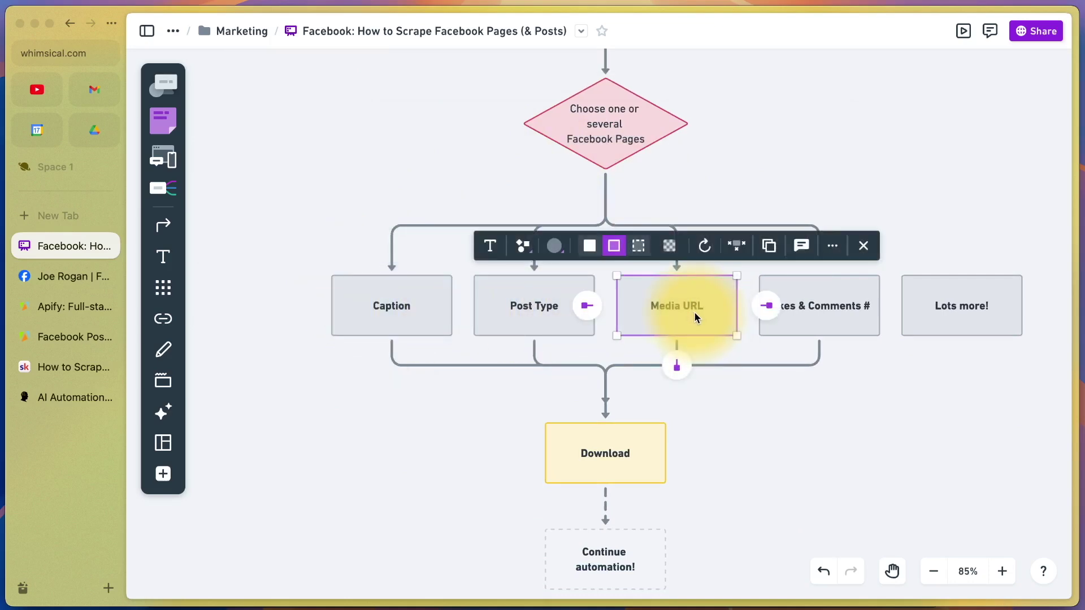
click(823, 315)
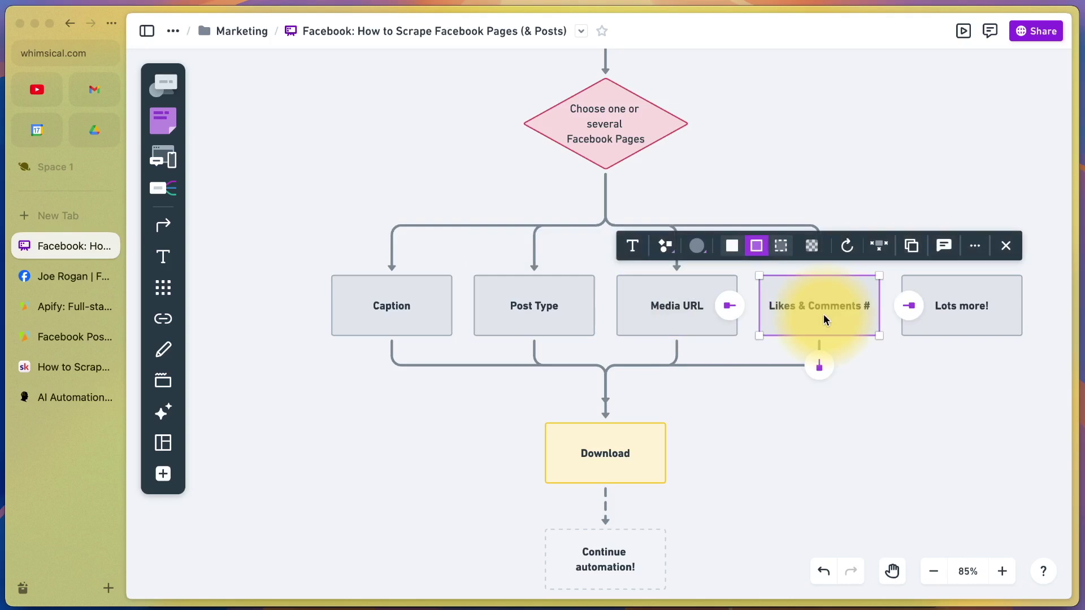
click(958, 306)
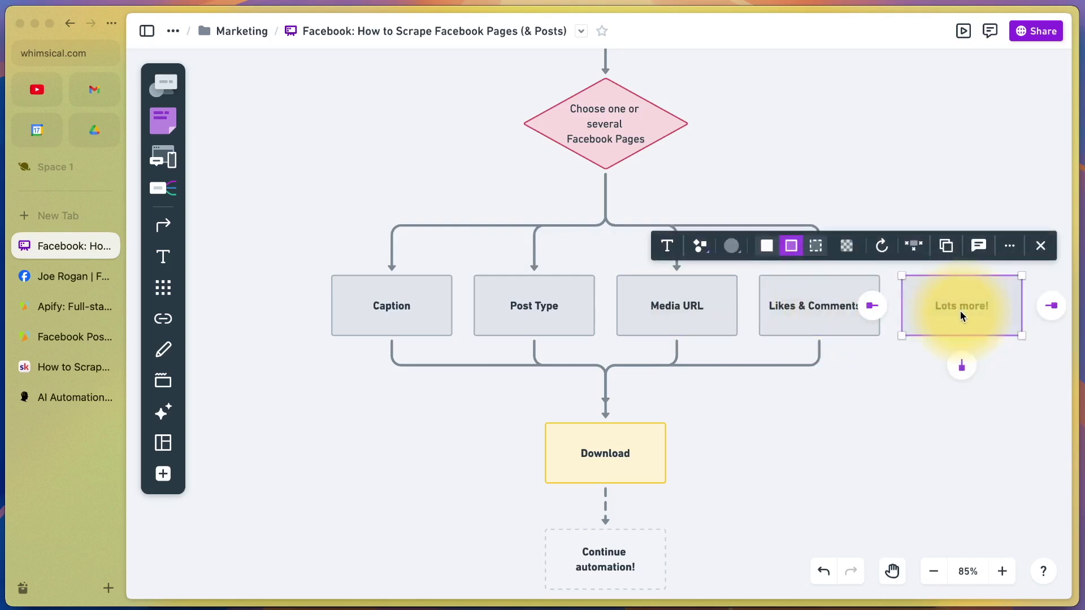
scroll(753, 454, down, 3)
click(627, 343)
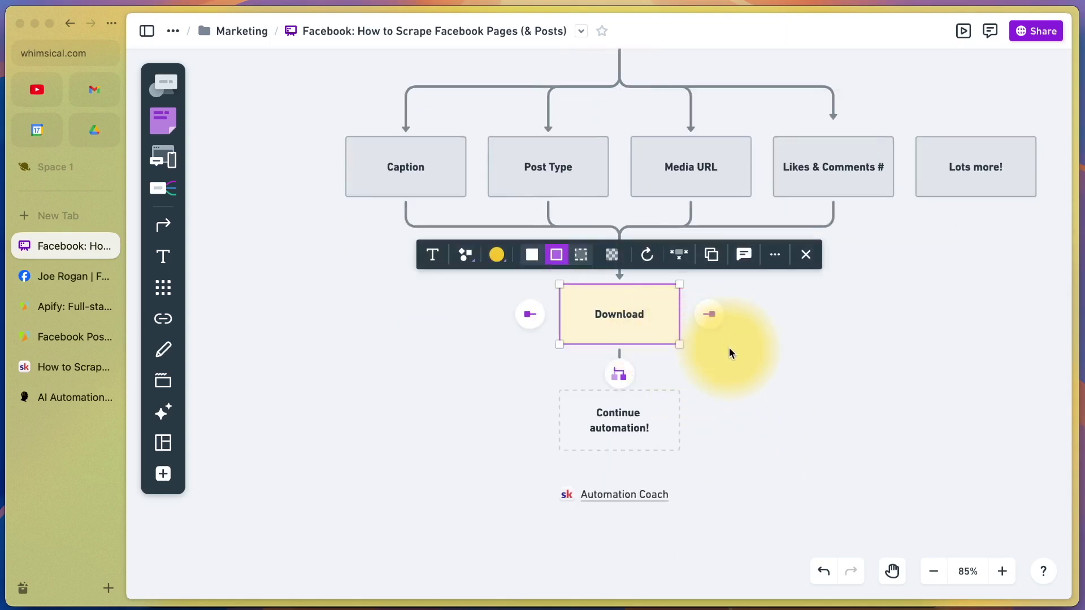
click(669, 417)
scroll(772, 421, up, 5)
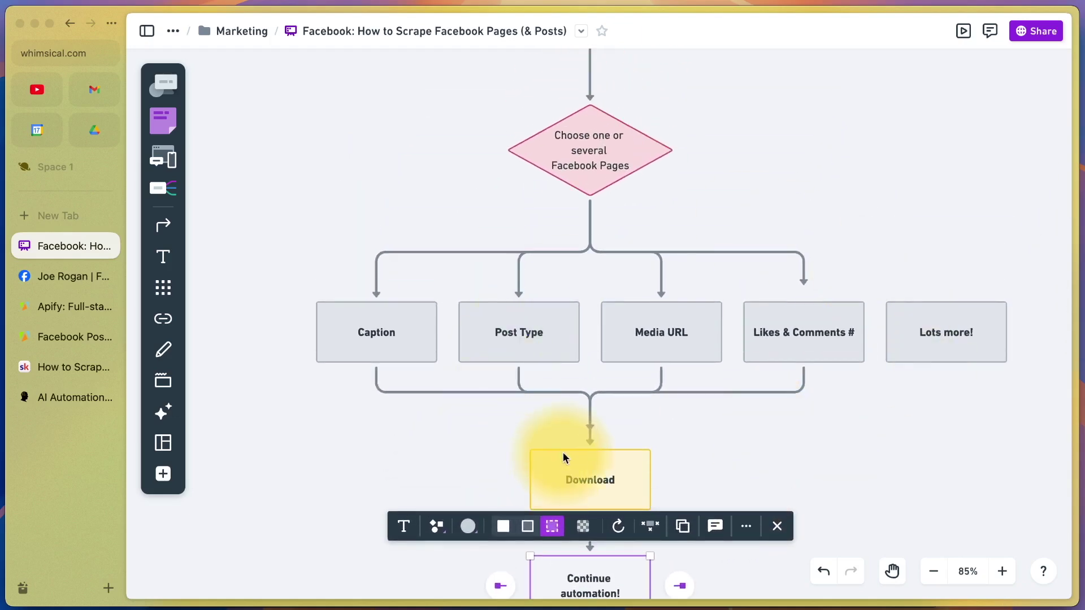
Step: Search the Apify Store for 'facebook' to list its 145 actors
click(70, 307)
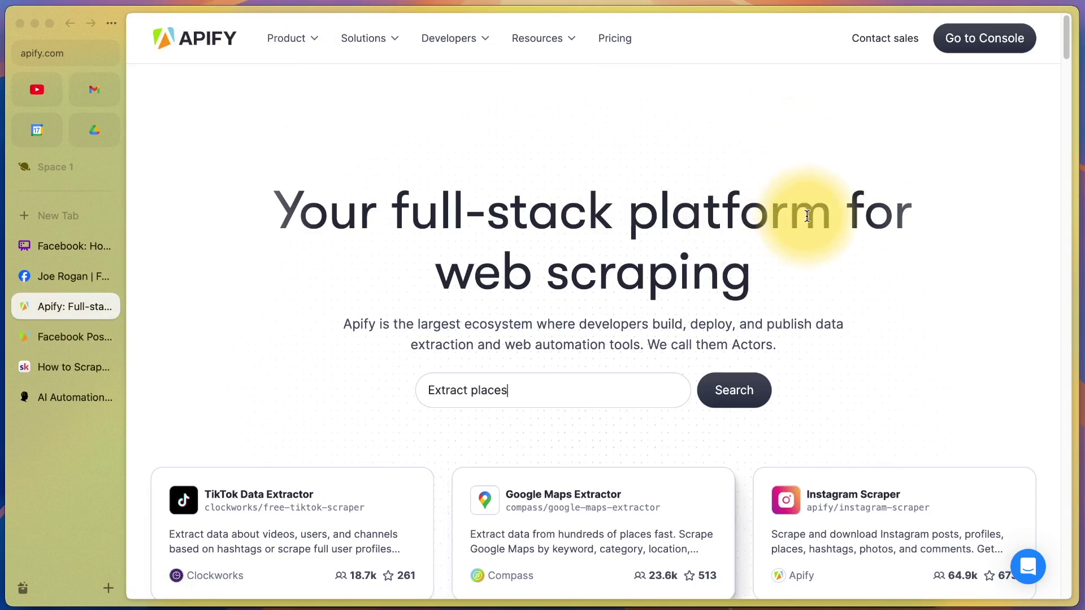
click(75, 337)
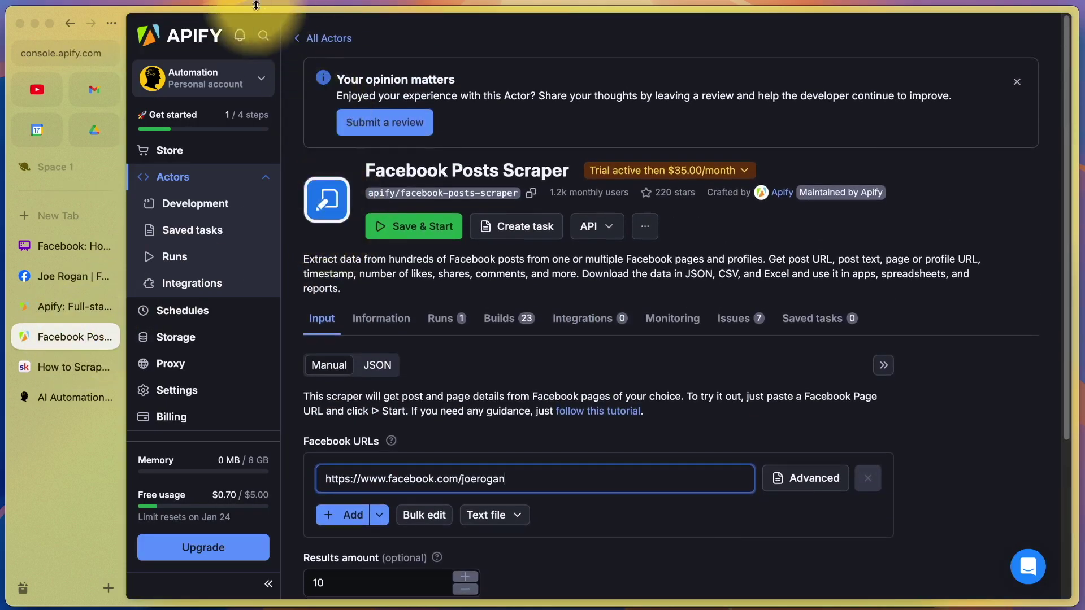
click(329, 39)
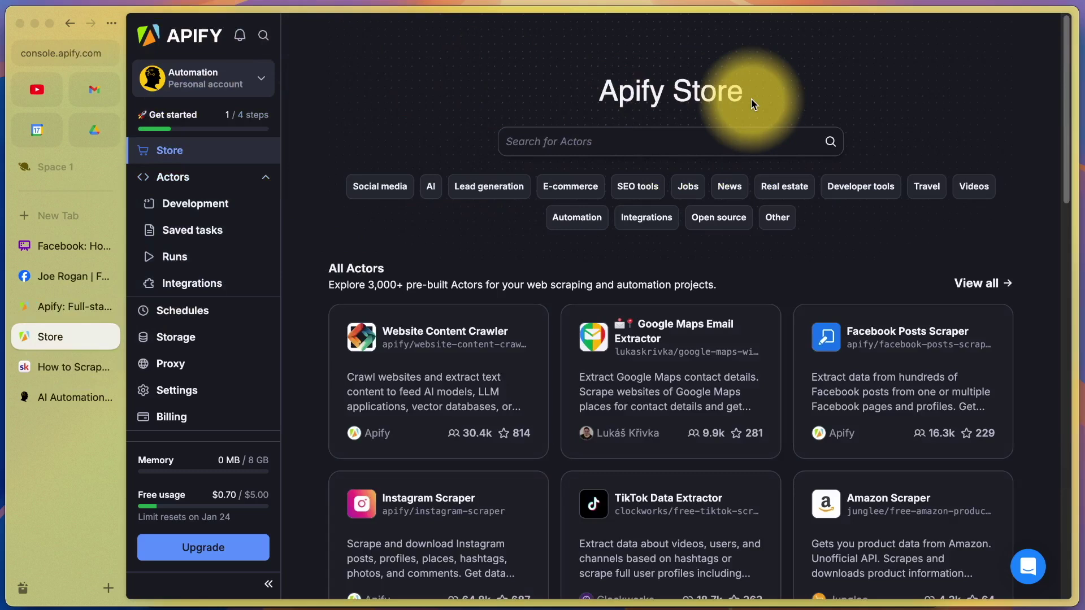
click(574, 141)
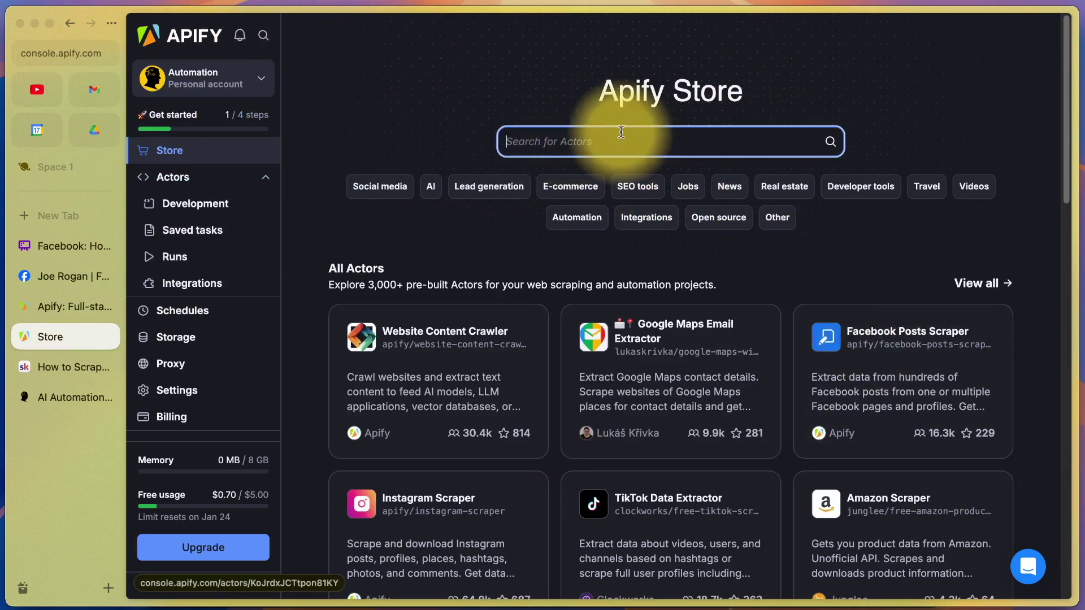
text(facebook)
key(Return)
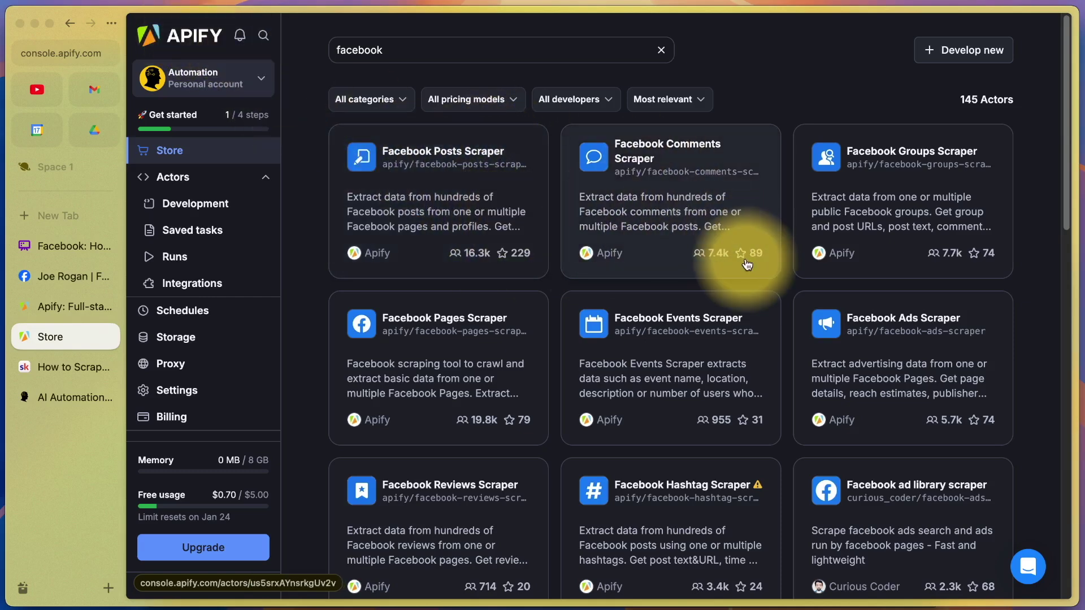
scroll(746, 264, down, 3)
scroll(747, 264, down, 3)
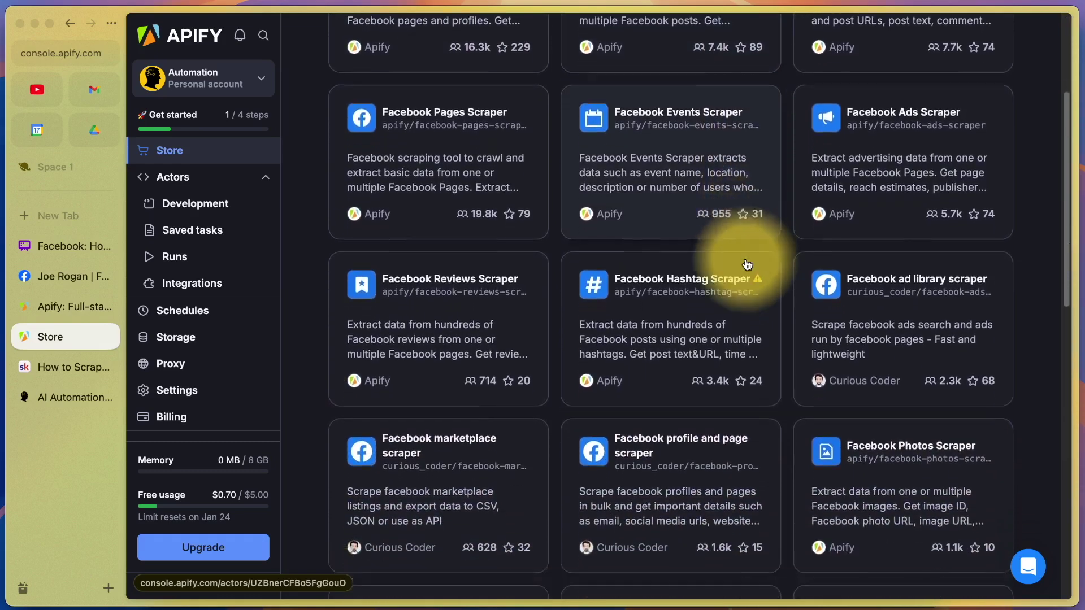
scroll(746, 264, down, 3)
scroll(746, 263, up, 5)
scroll(746, 264, up, 3)
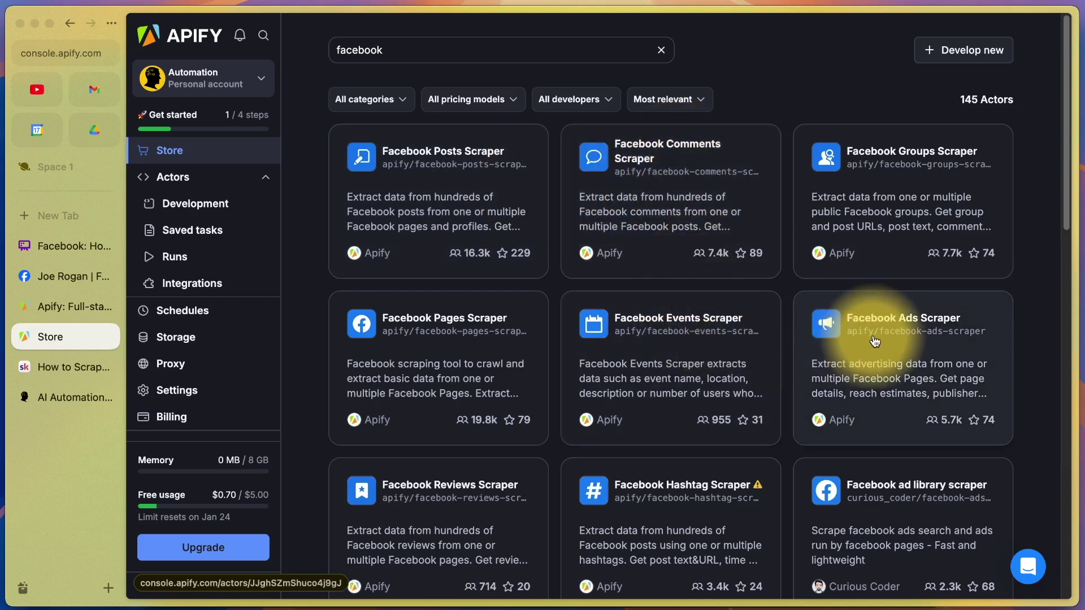
Step: Reopen the Facebook Posts Scraper from the Store and return to Joe Rogan's Facebook page
click(464, 163)
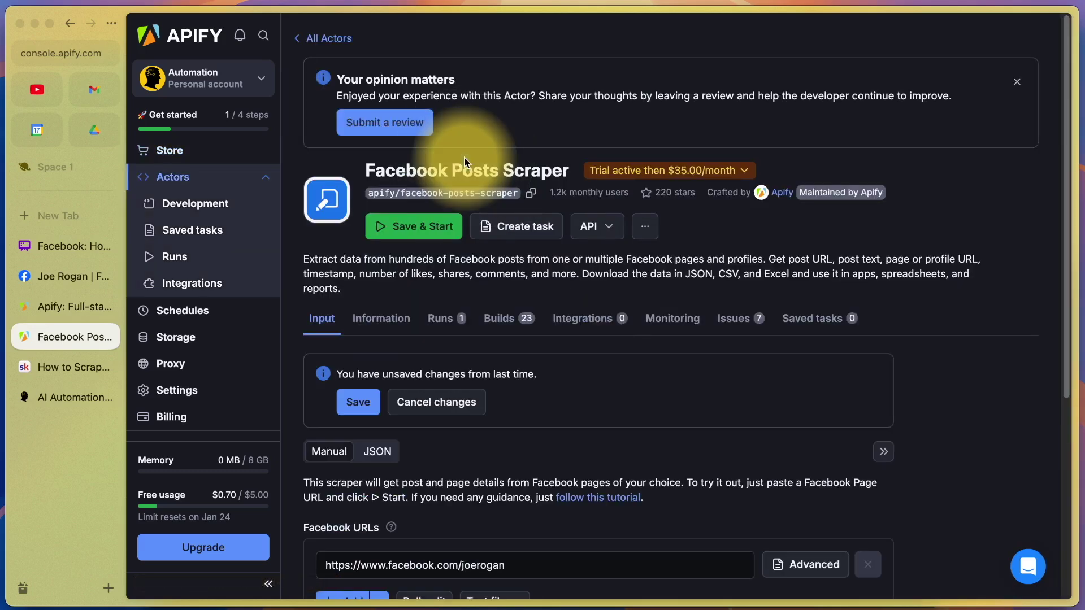
scroll(463, 161, down, 2)
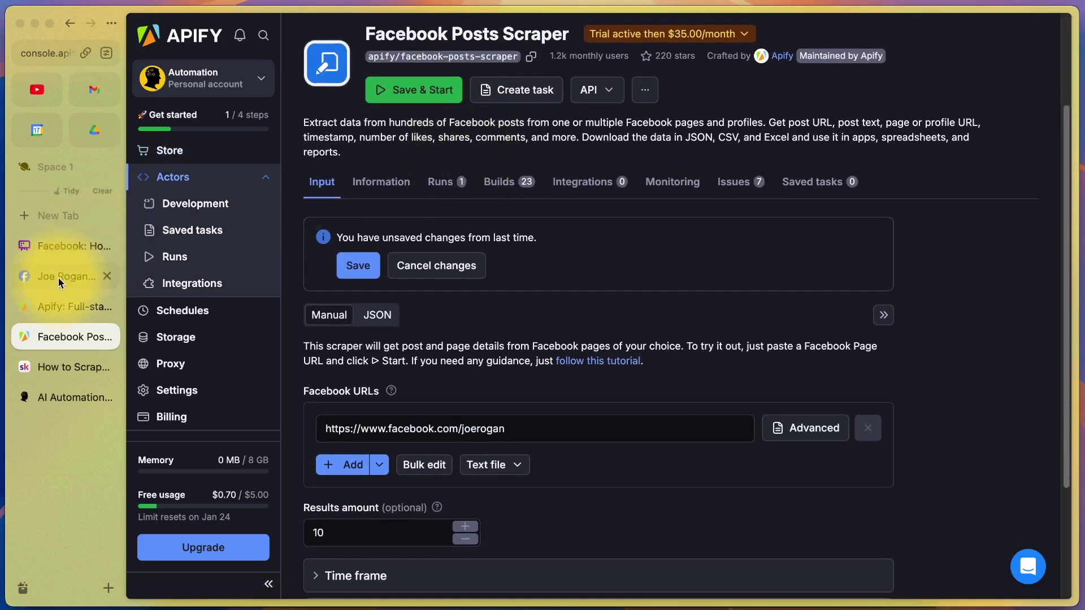
click(58, 278)
scroll(413, 242, up, 10)
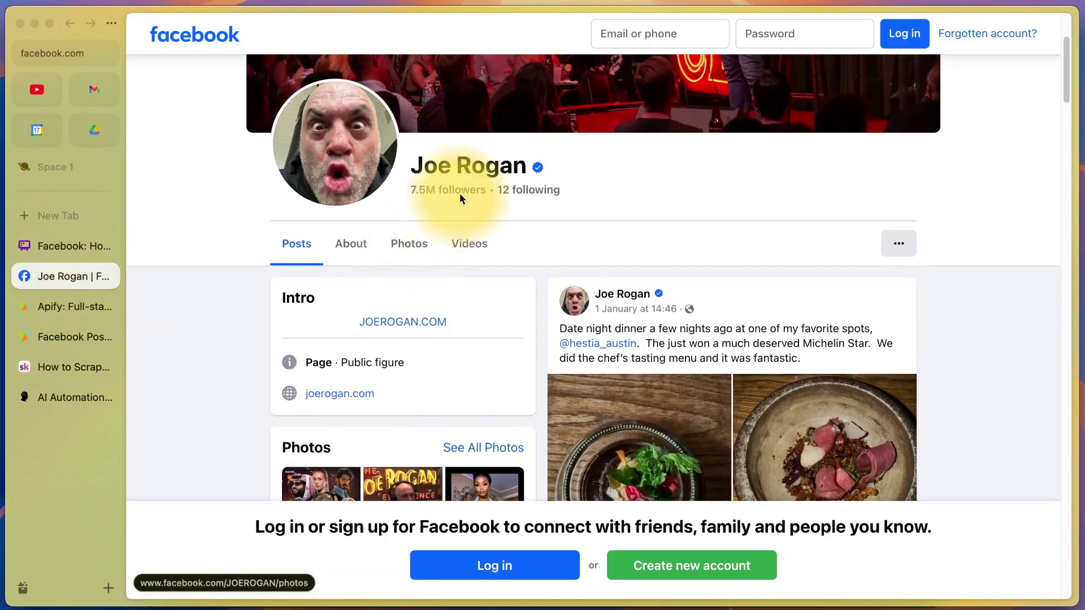
right_click(67, 273)
key(Escape)
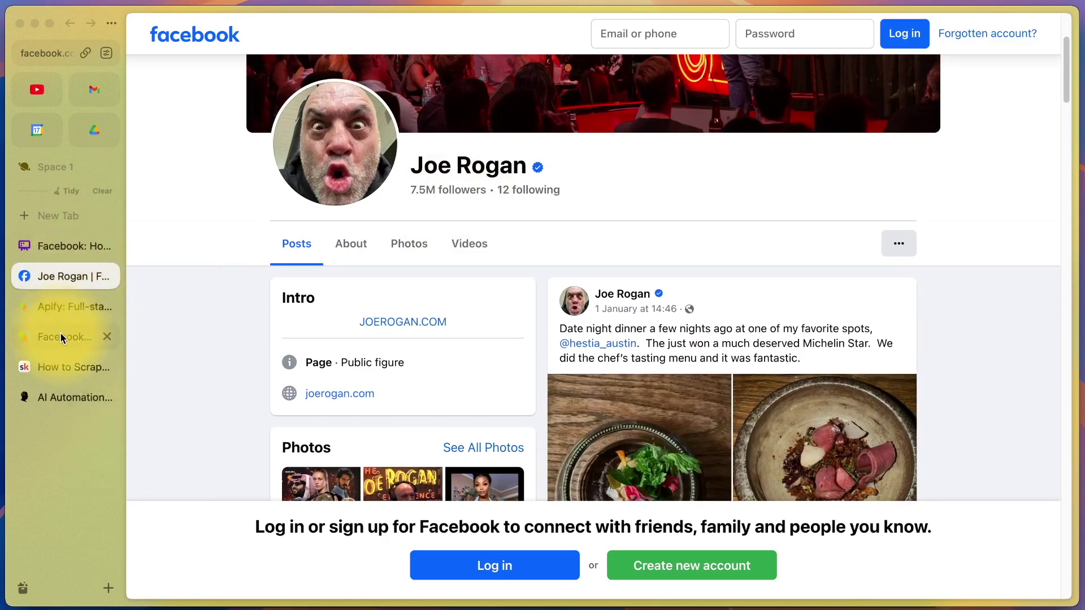
Step: Paste facebook.com/JOEROGAN/ into the scraper's Facebook URLs and check the results amount
click(64, 336)
click(459, 428)
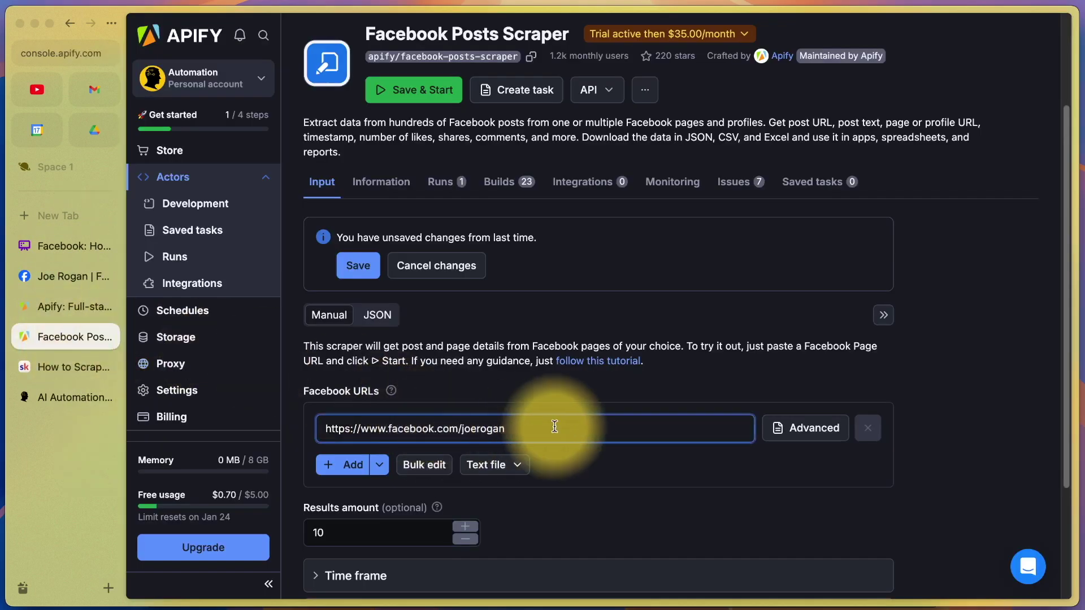
scroll(555, 458, down, 1)
scroll(554, 425, down, 3)
scroll(554, 424, up, 1)
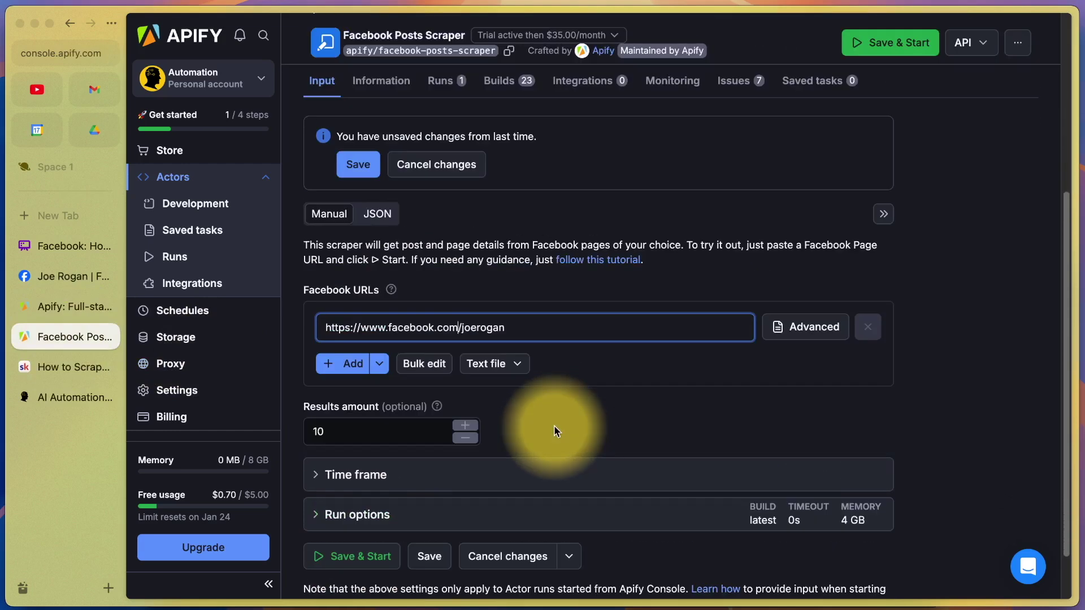
click(343, 363)
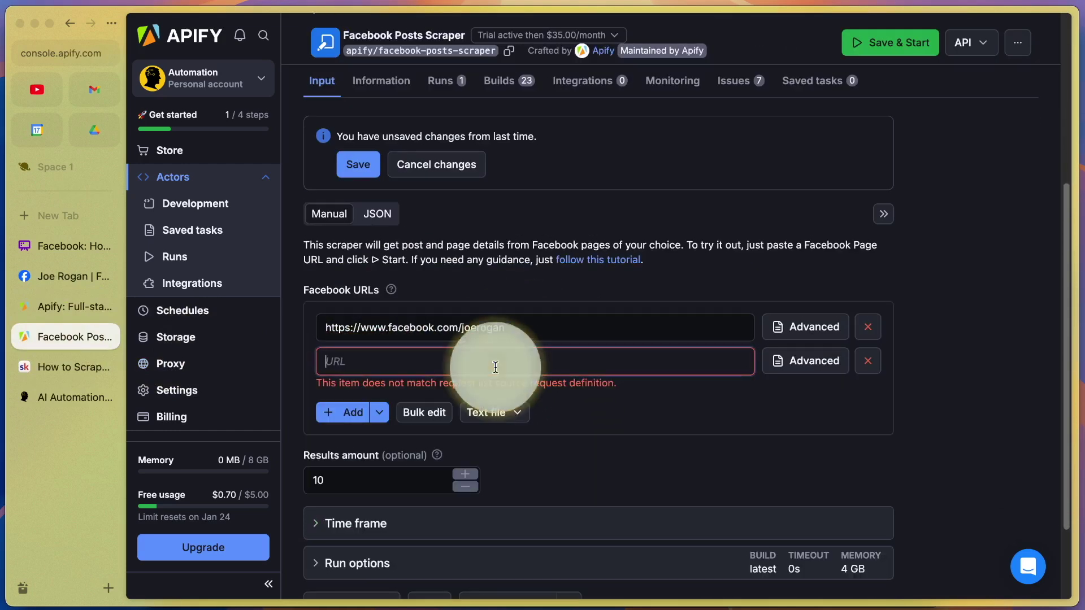
text(https://www.facebook.com/JOEROGAN/)
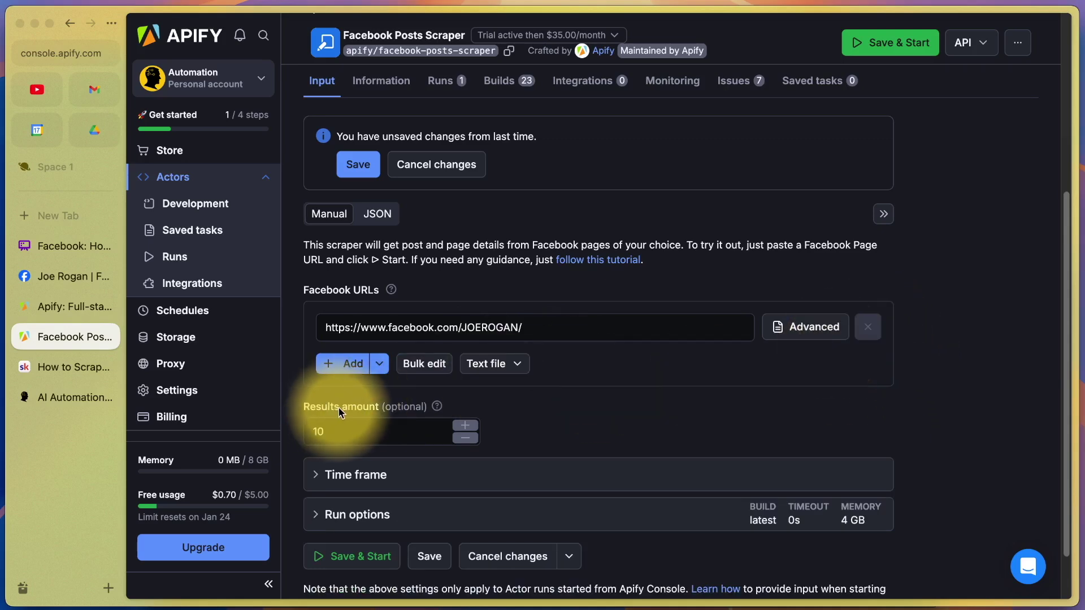
click(346, 431)
scroll(342, 436, down, 5)
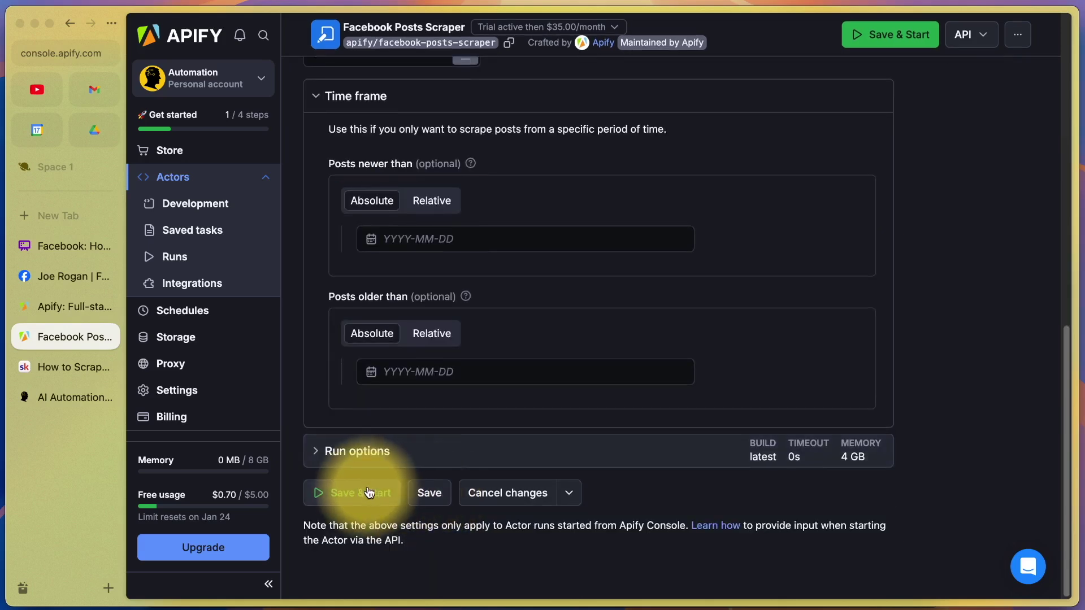
Step: Start the scraper run and browse the output's URL, text, likes, comments and shares columns
click(429, 493)
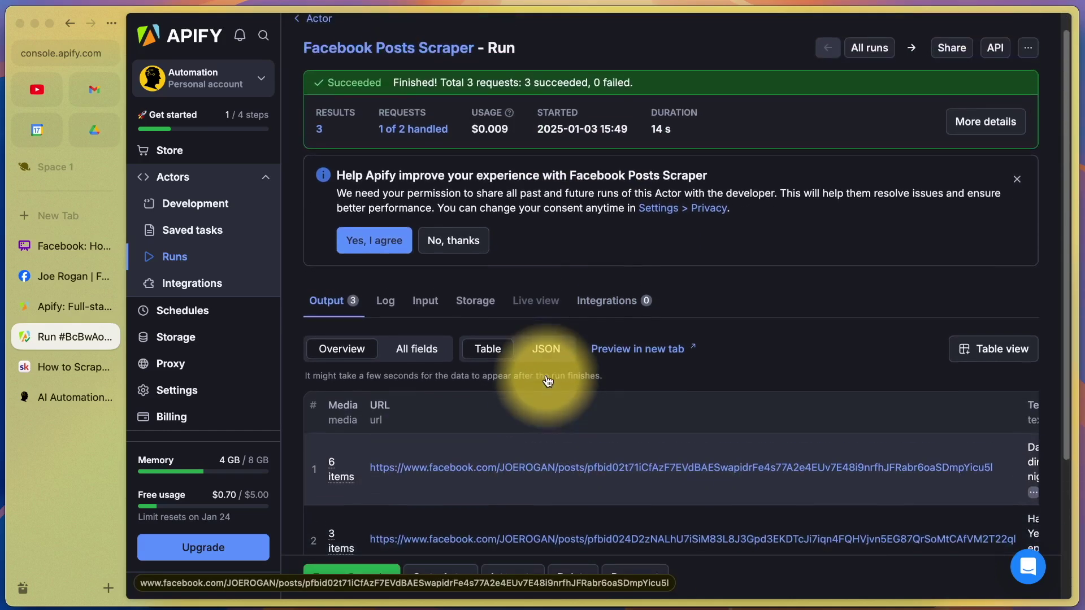
scroll(547, 380, up, 3)
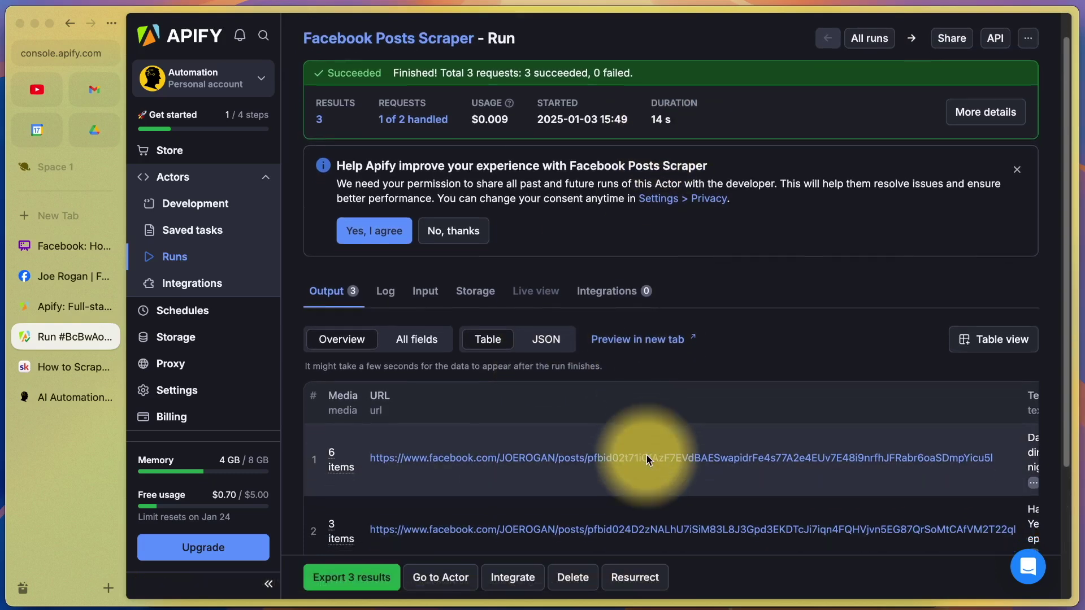
scroll(649, 424, down, 5)
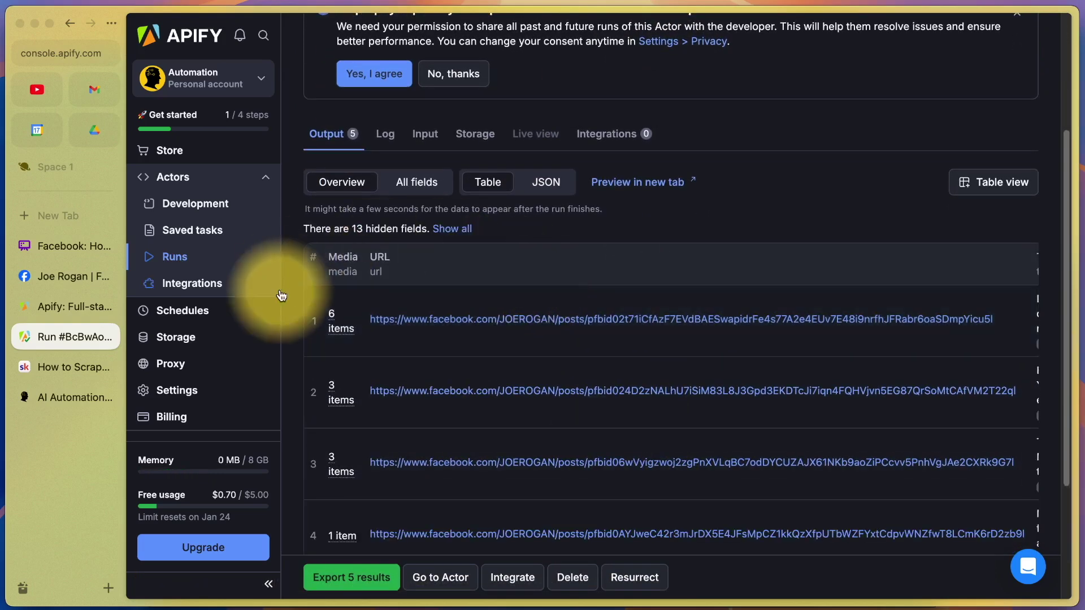
scroll(577, 376, right, 2)
scroll(577, 377, left, 2)
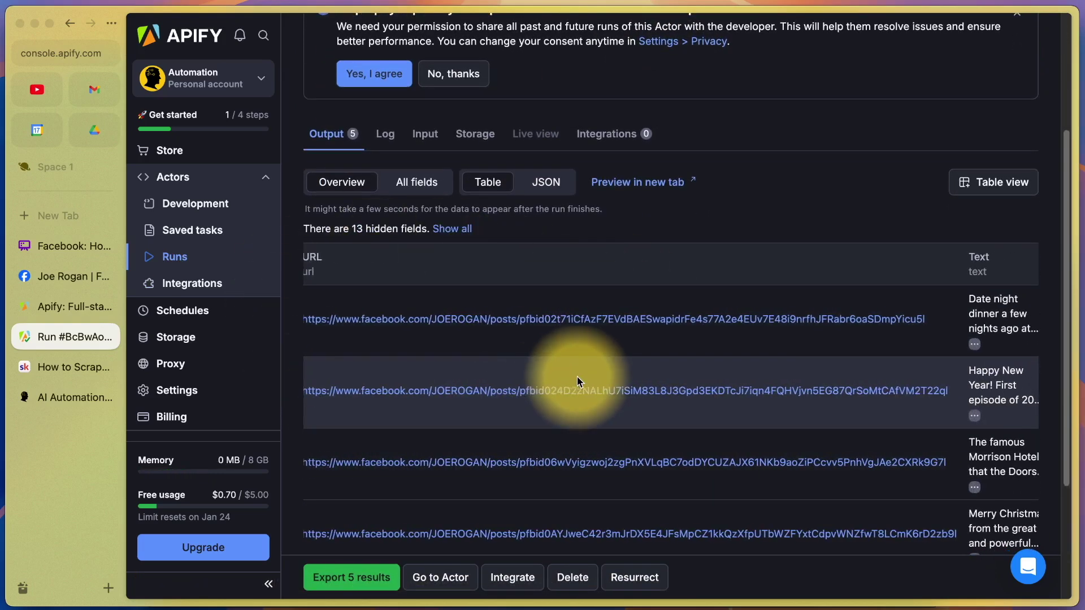
scroll(577, 376, down, 1)
scroll(579, 383, up, 1)
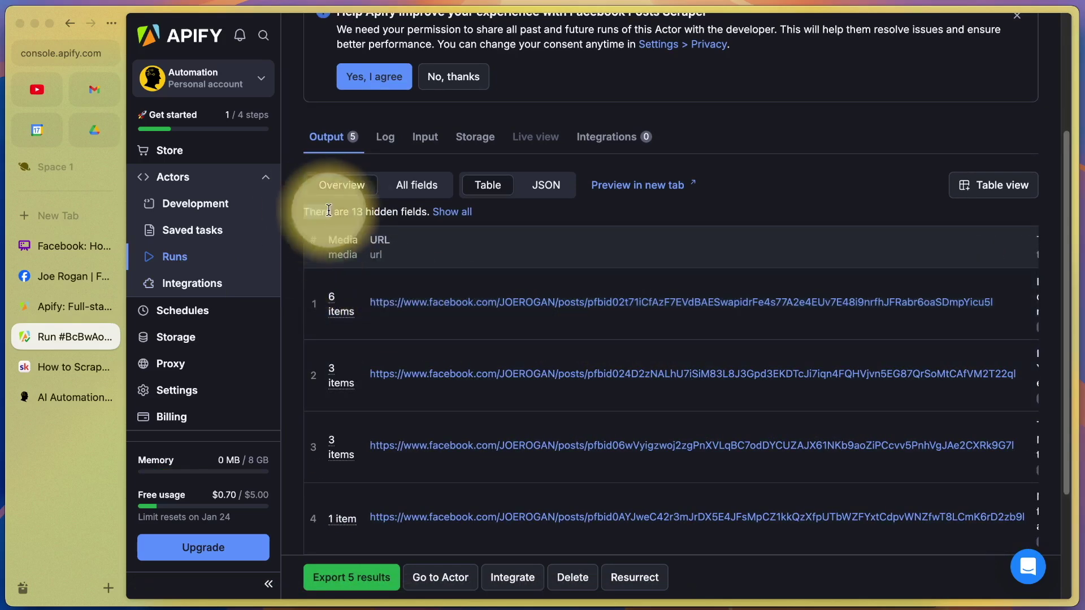
drag(305, 212, 420, 211)
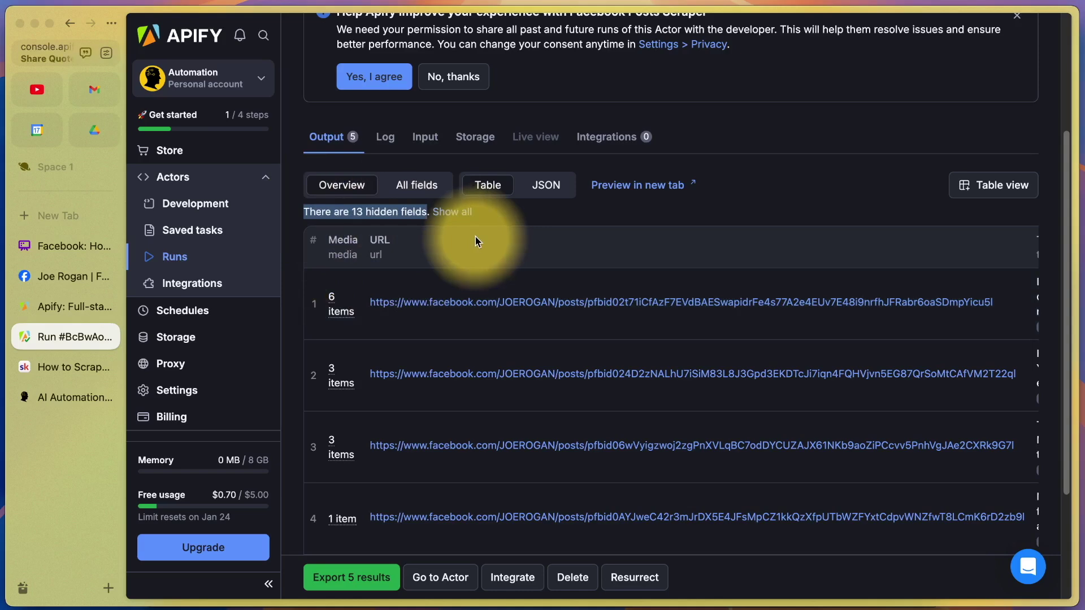
scroll(586, 280, right, 2)
scroll(586, 280, right, 5)
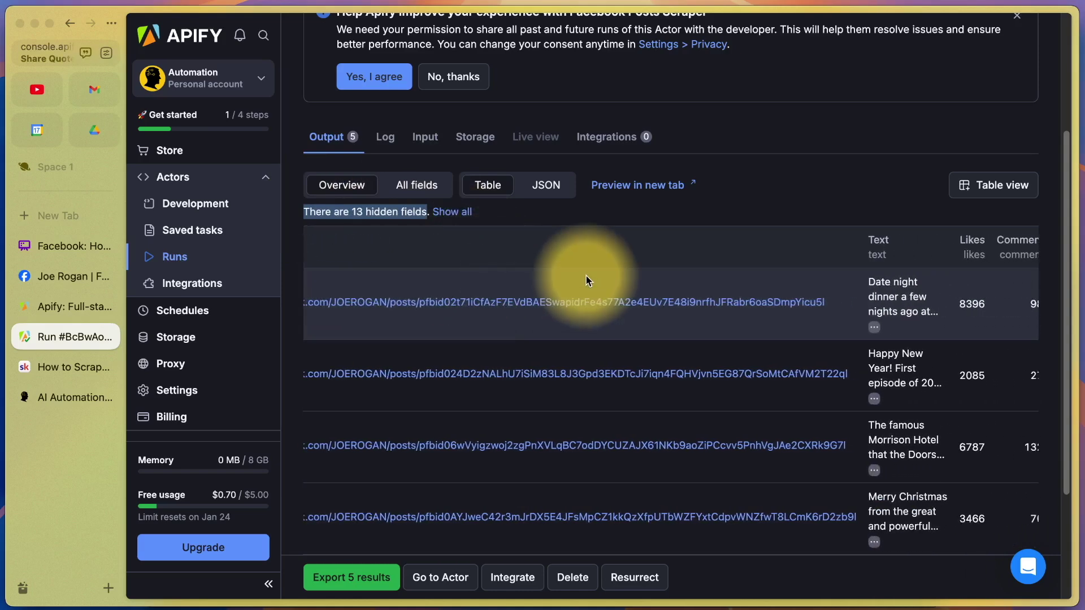
scroll(579, 300, left, 6)
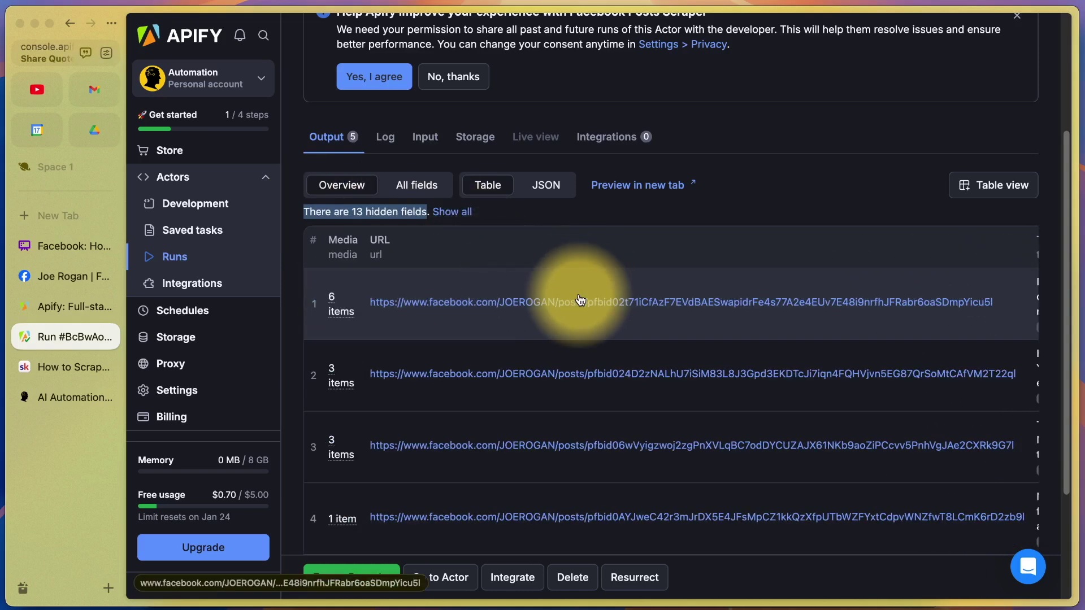
scroll(594, 311, right, 1)
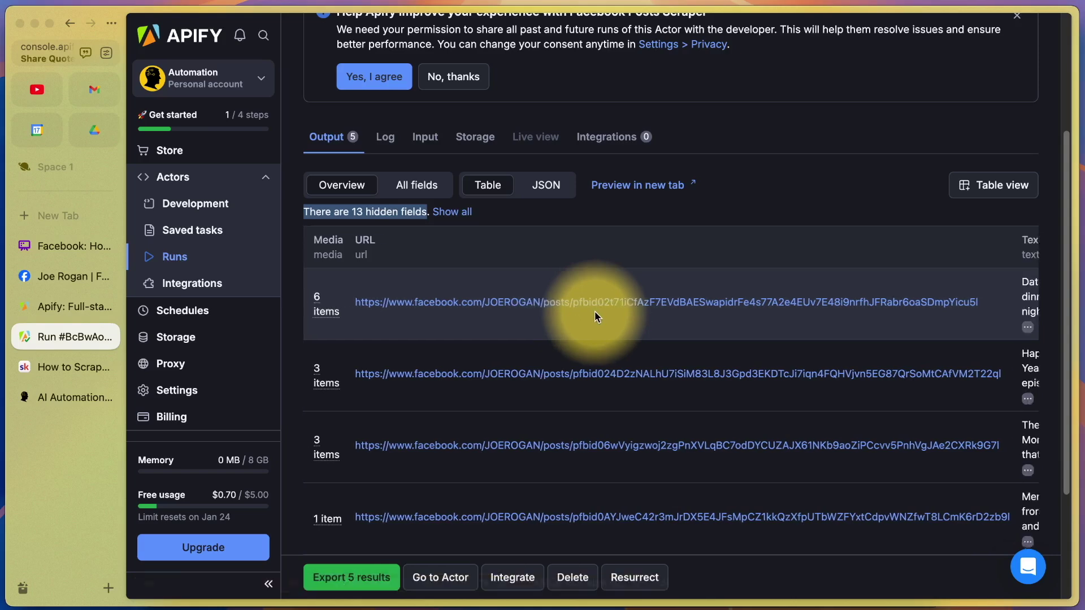
scroll(617, 307, right, 5)
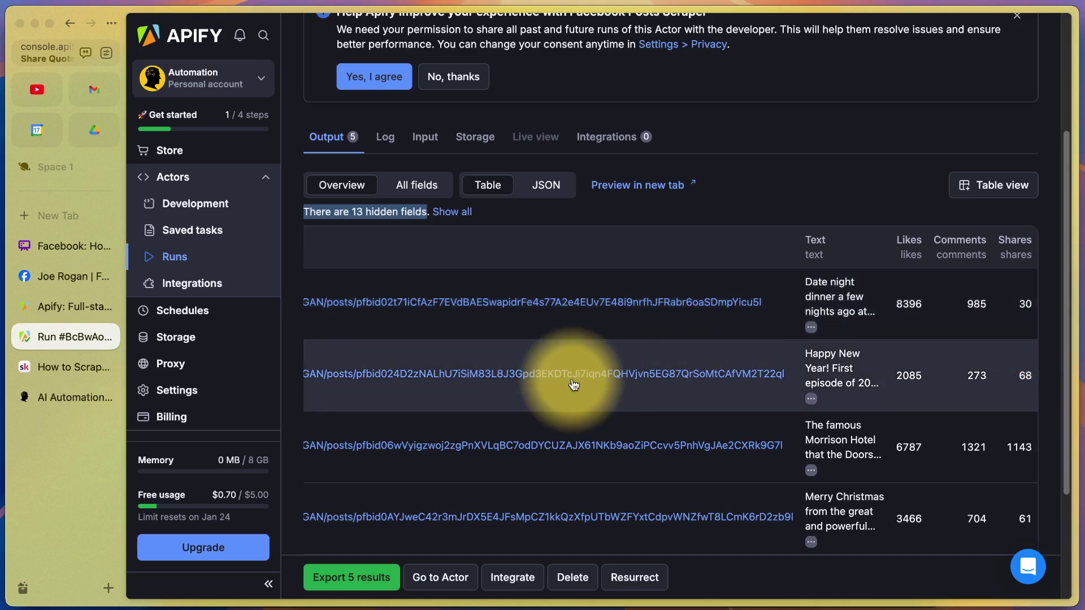
scroll(574, 384, left, 5)
scroll(574, 385, down, 2)
scroll(573, 386, down, 1)
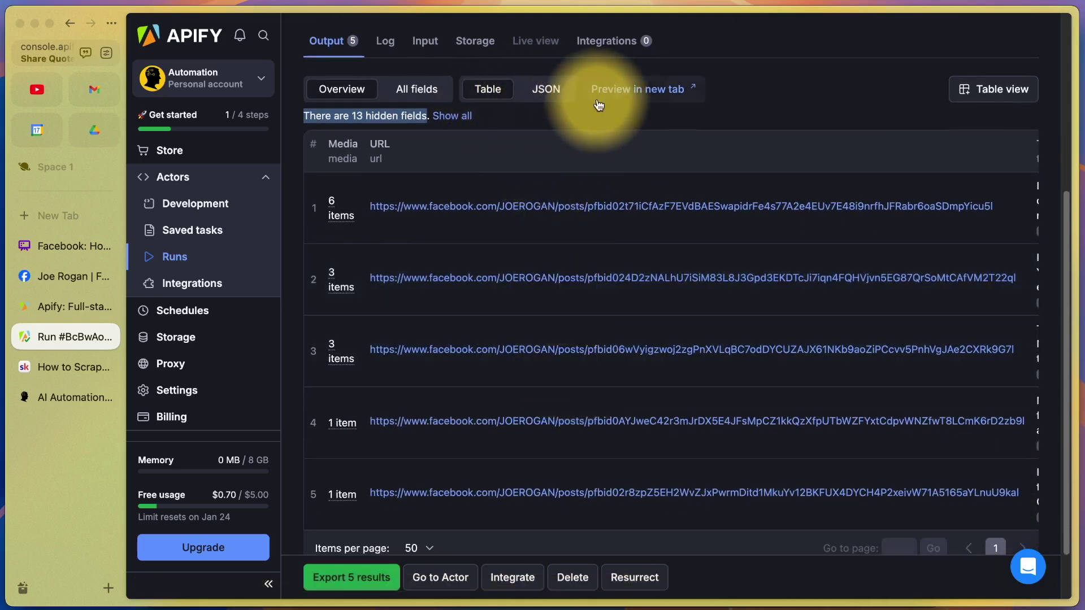
Step: Browse the dataset items, including photo URIs and dimensions, in a preview tab, then return to the run
click(637, 89)
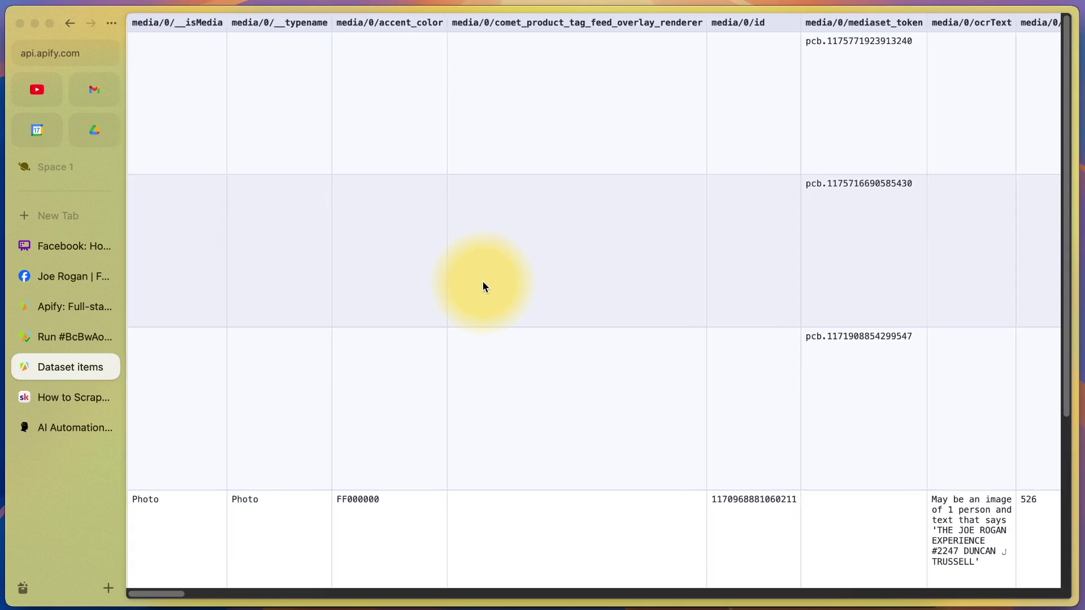
scroll(482, 282, right, 5)
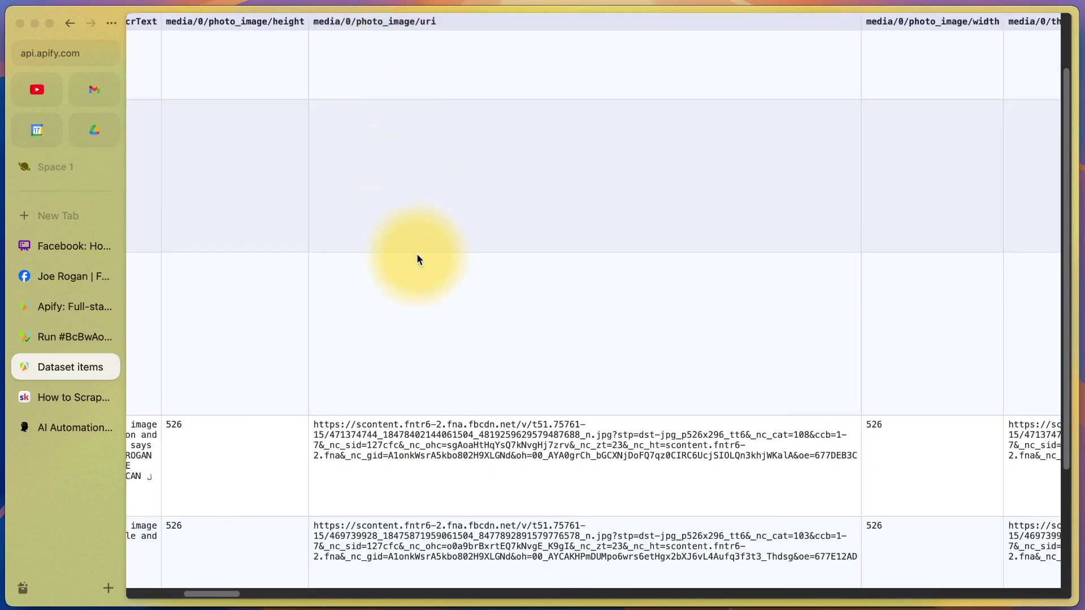
scroll(426, 337, up, 1)
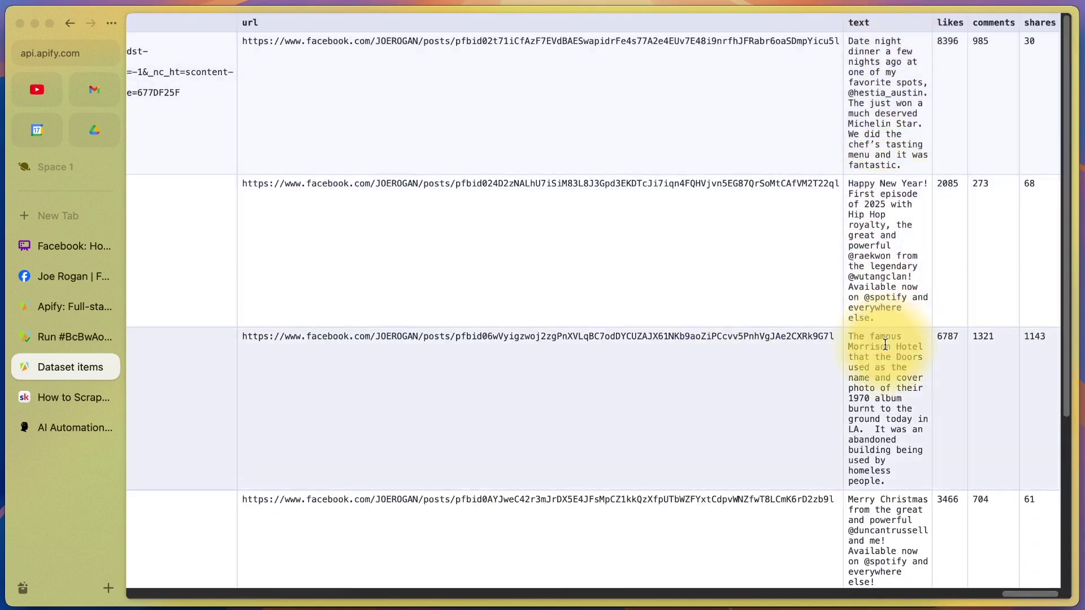
drag(852, 337, 902, 477)
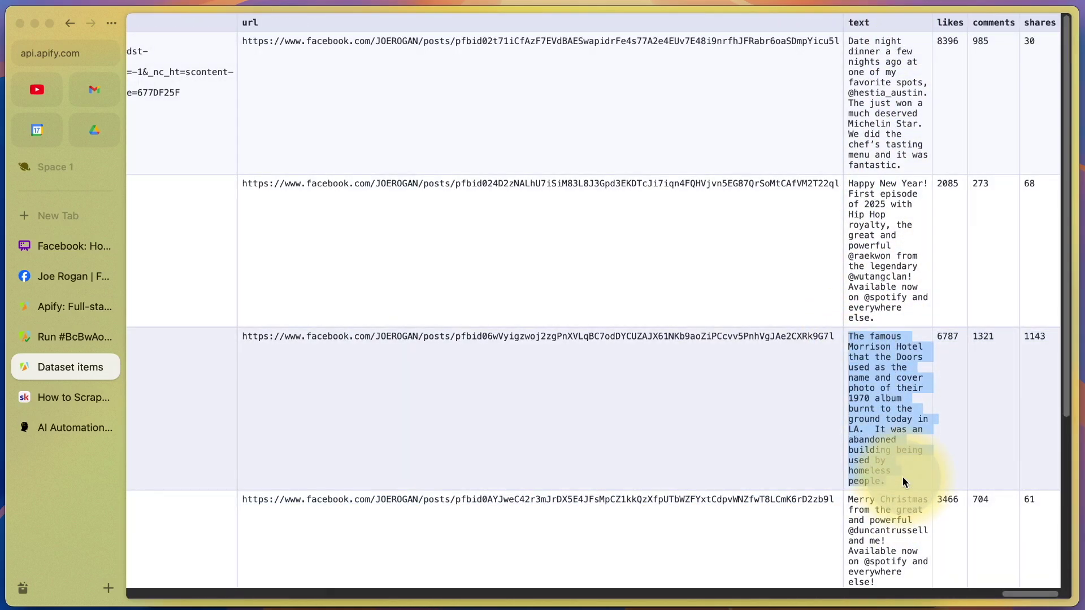
drag(882, 318, 947, 184)
click(1039, 198)
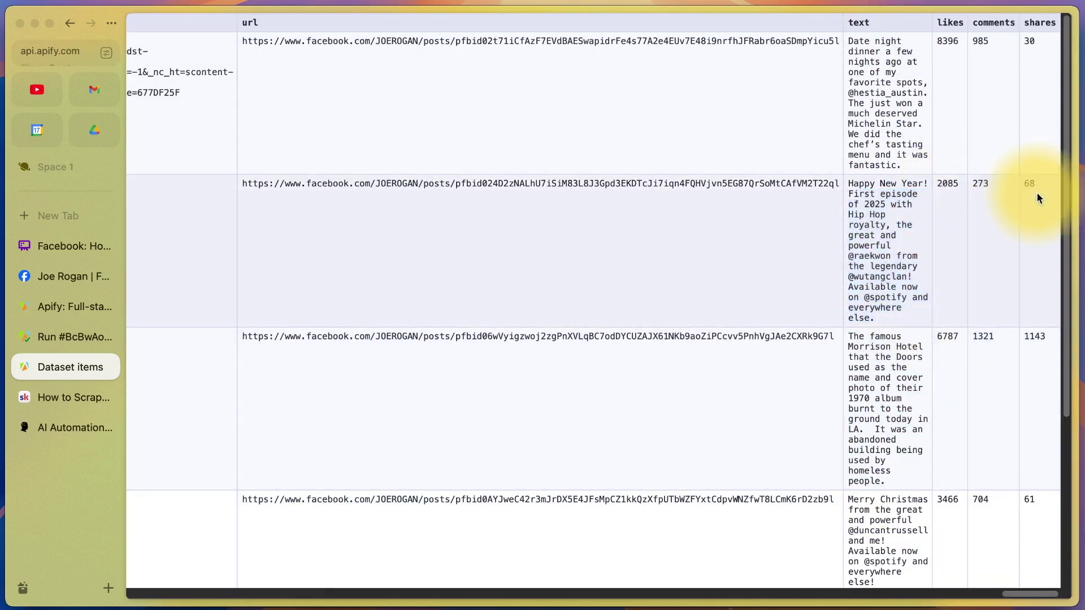
click(62, 337)
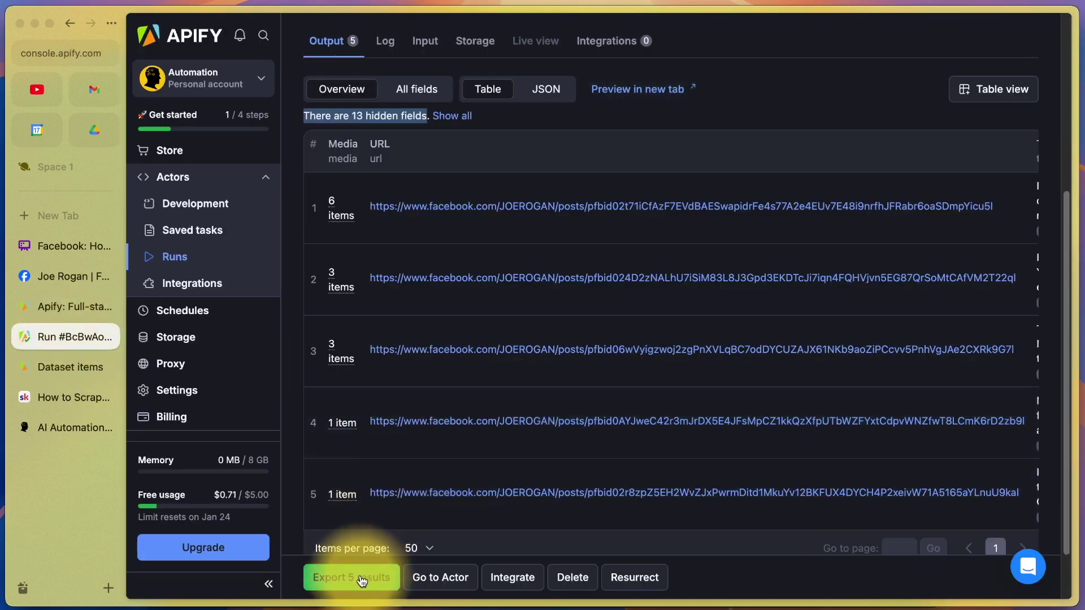
Step: Export the 5 results as CSV with all fields, saving 'Facebook Posts Scraper Jan 3 2025.csv'
click(360, 575)
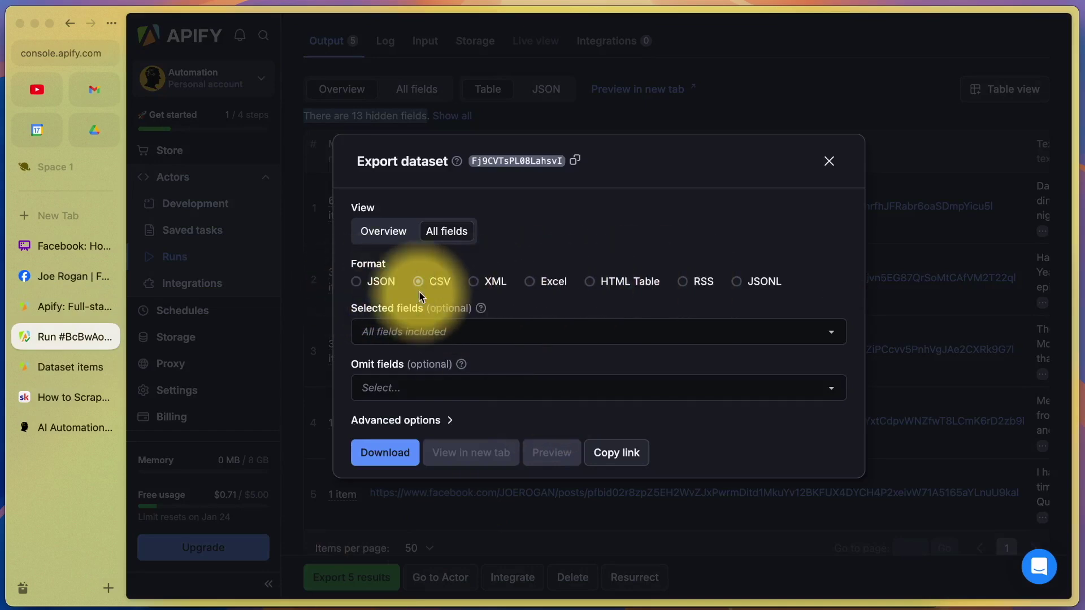
click(357, 282)
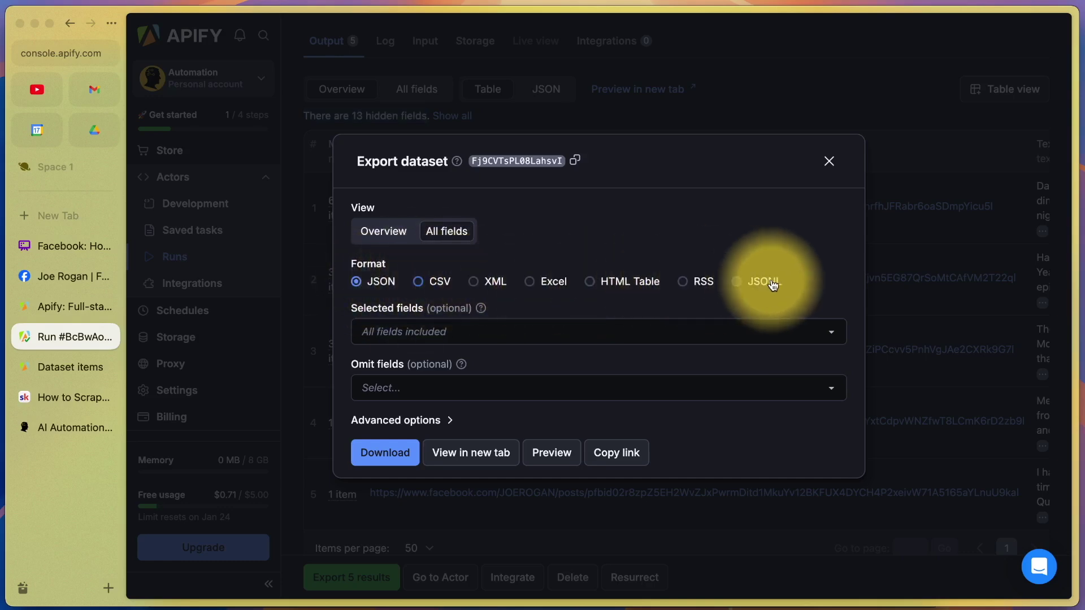
click(422, 282)
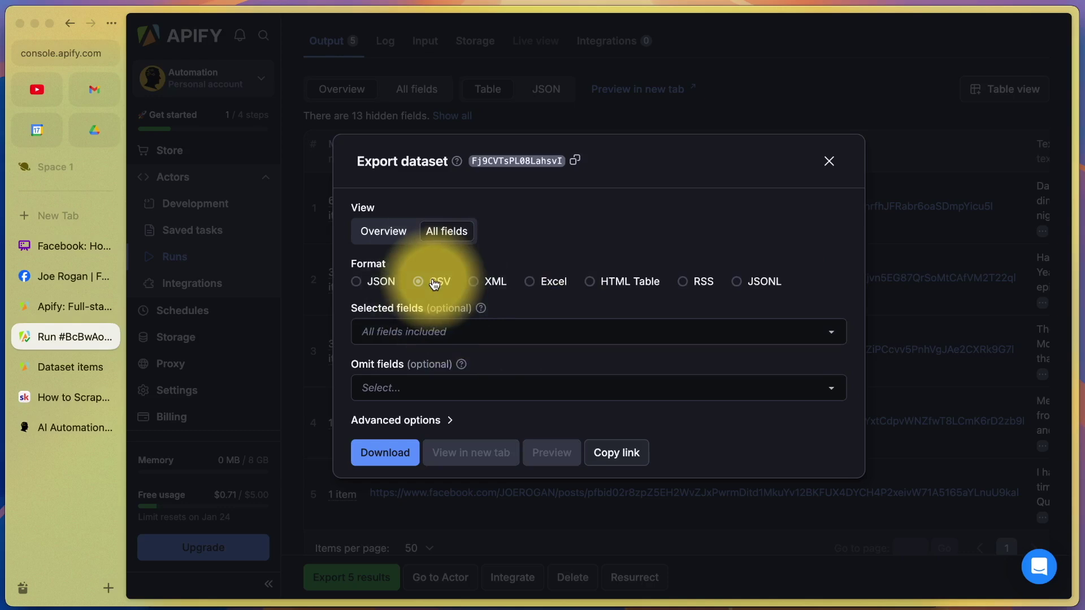
click(420, 334)
scroll(416, 450, down, 5)
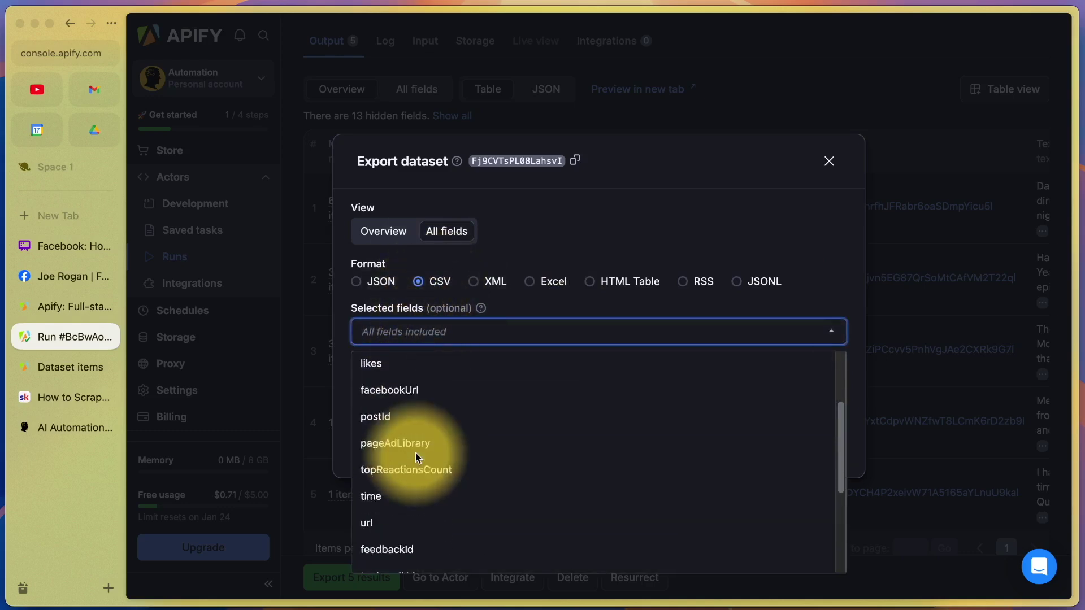
click(412, 480)
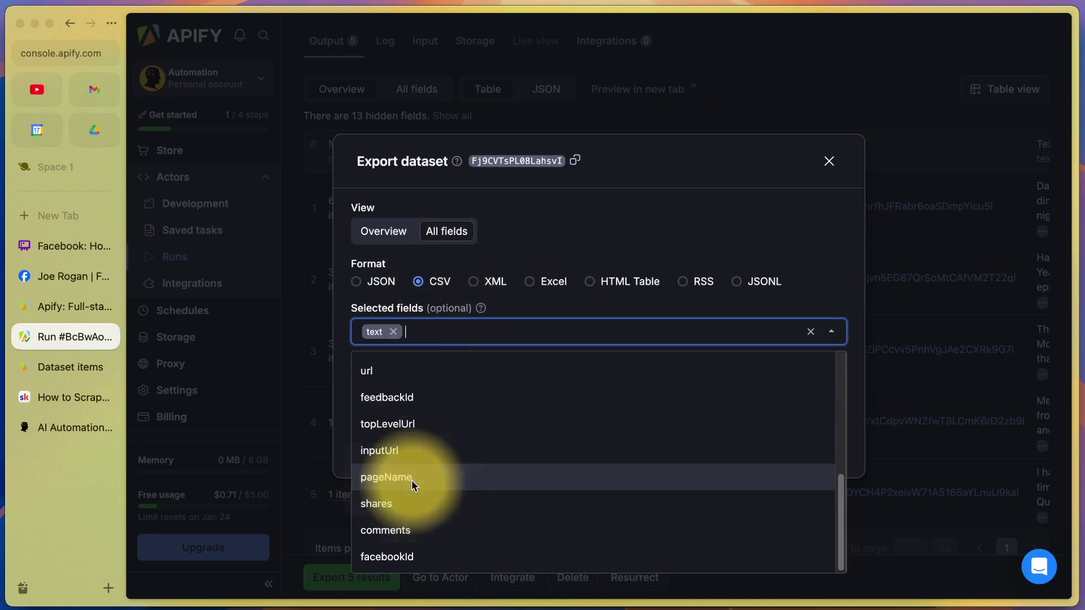
click(398, 500)
click(647, 389)
click(385, 452)
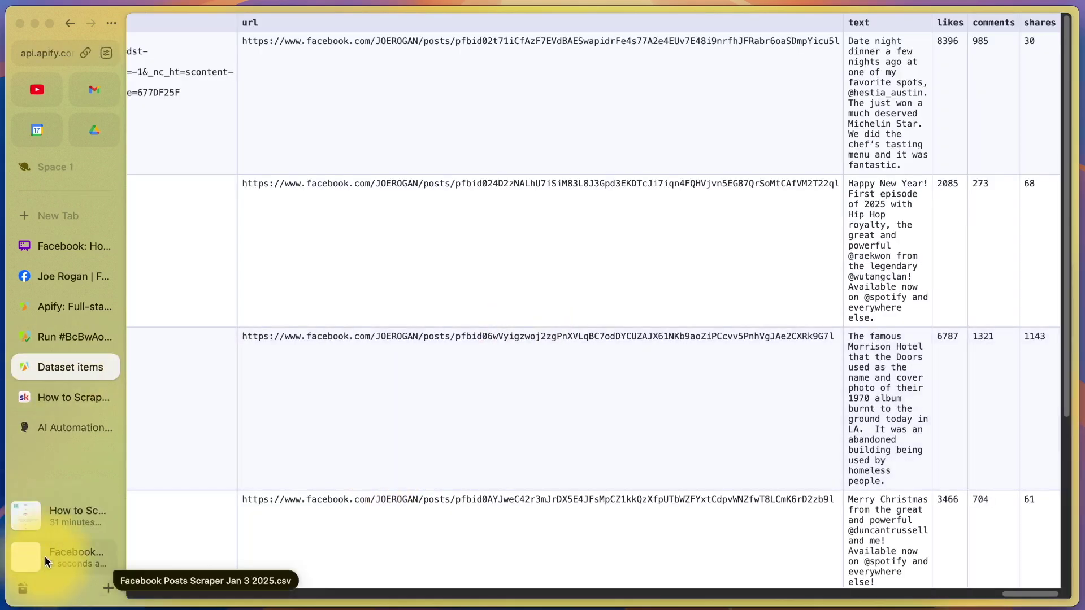
Step: Reopen Master AI for Marketing in Skool and scroll the Facebook scraping lesson to Resources
click(77, 396)
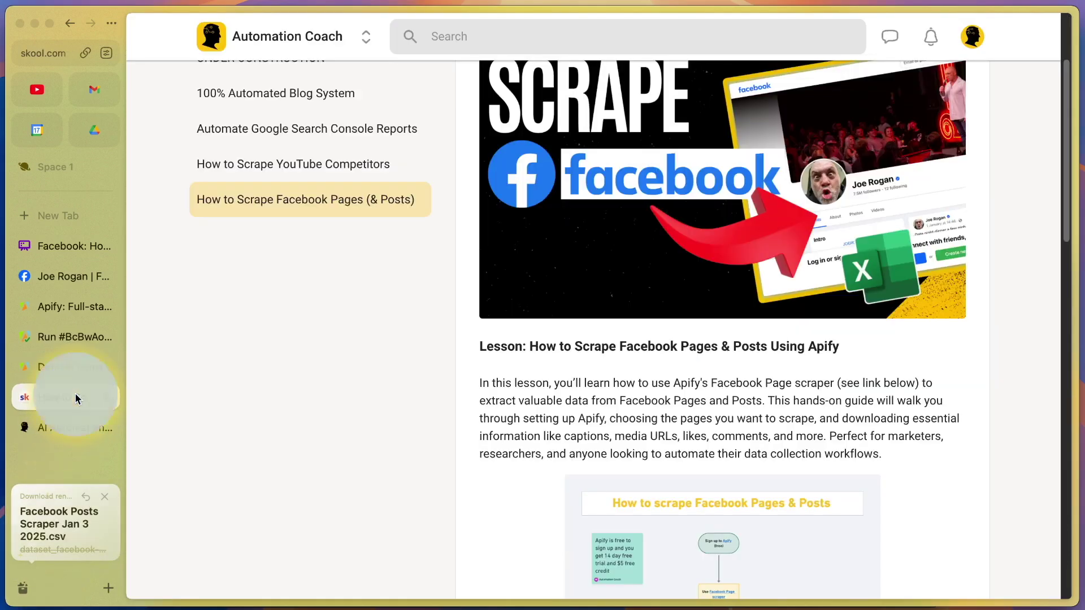
scroll(708, 374, up, 5)
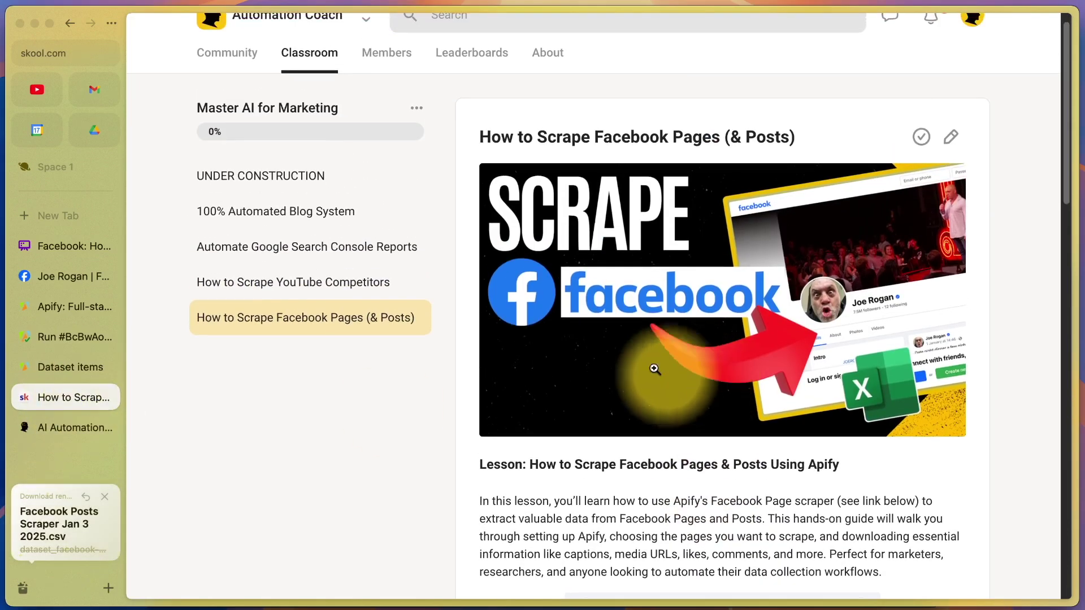
scroll(343, 19, up, 1)
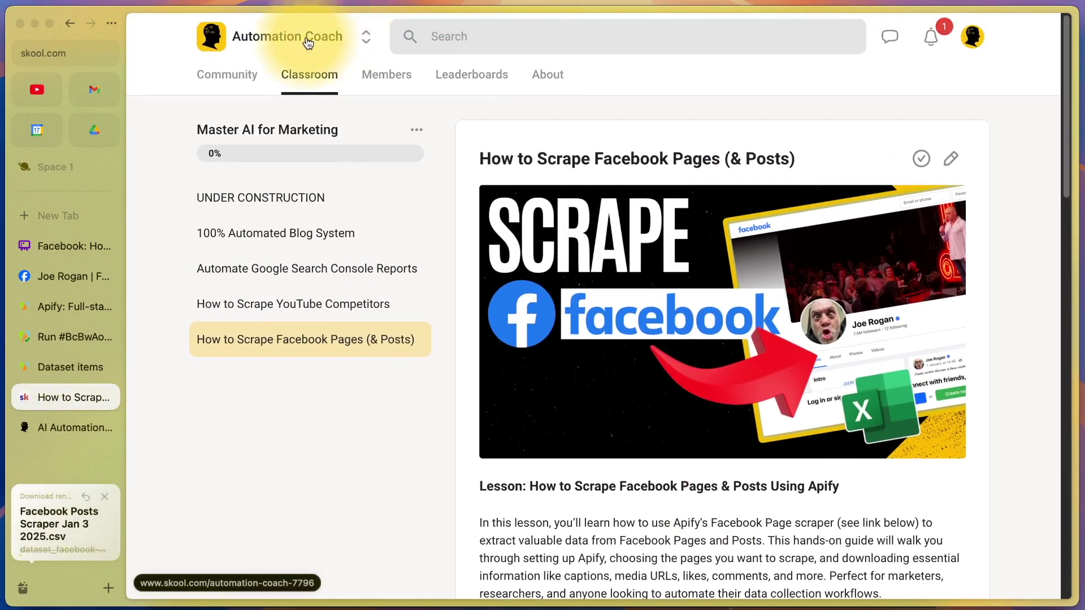
click(308, 81)
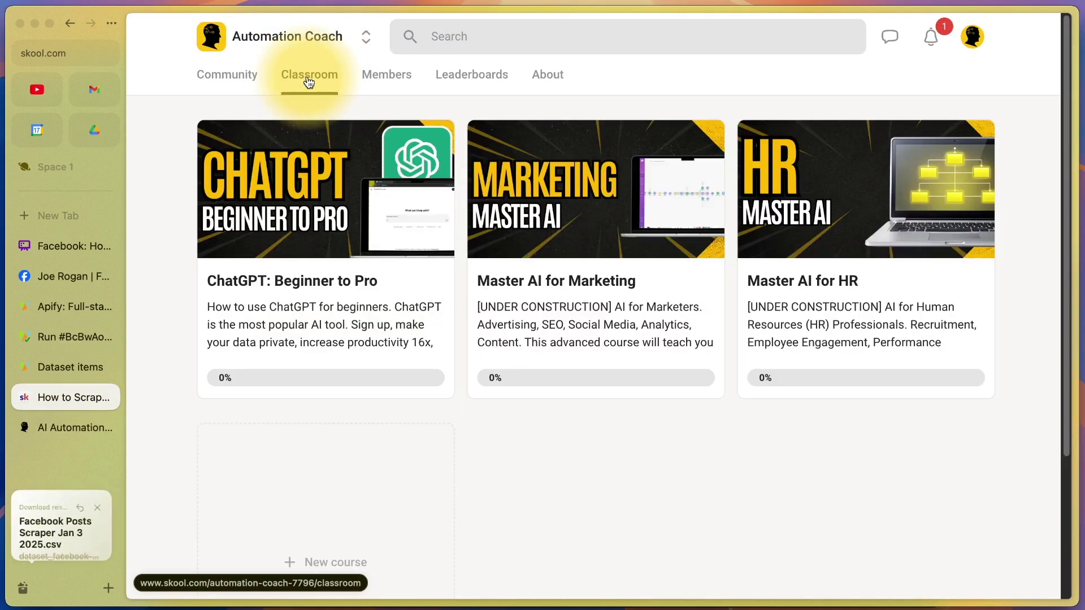
click(580, 285)
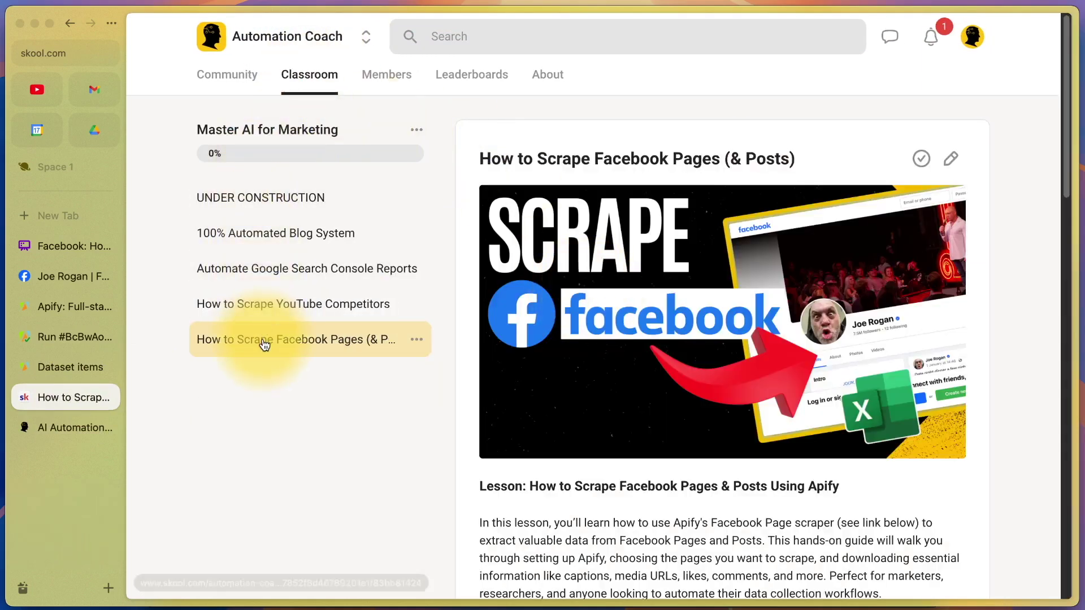
scroll(790, 526, down, 4)
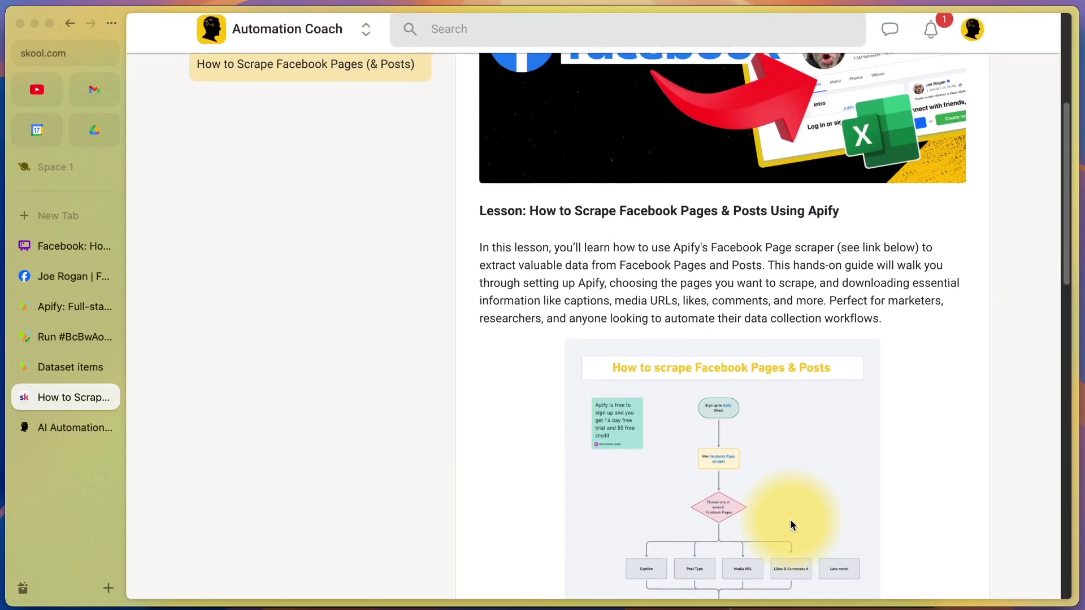
scroll(790, 526, down, 5)
scroll(790, 526, down, 3)
scroll(790, 520, up, 1)
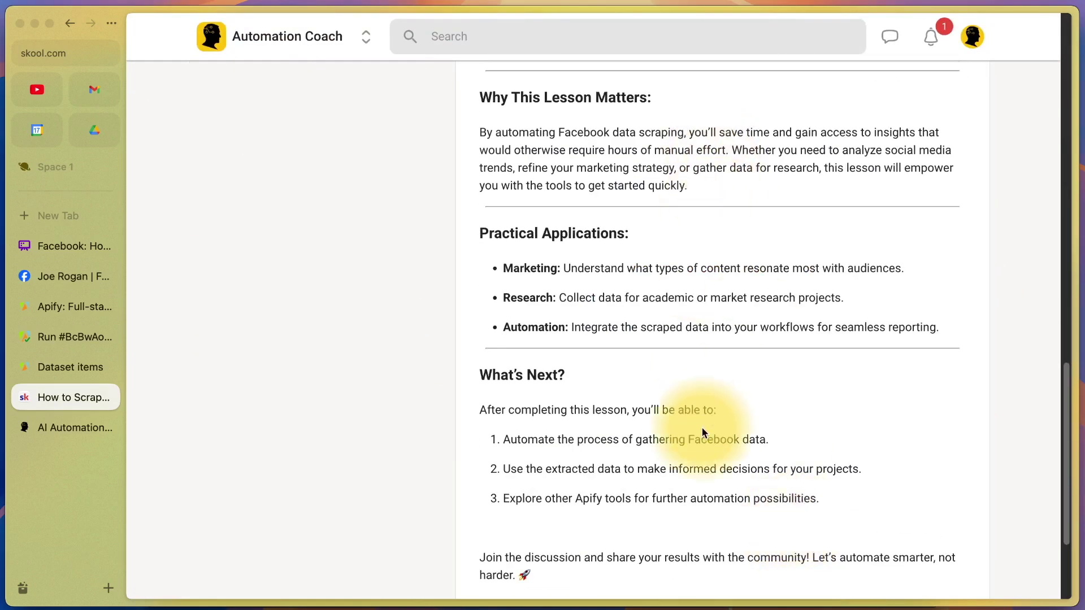
scroll(701, 433, down, 2)
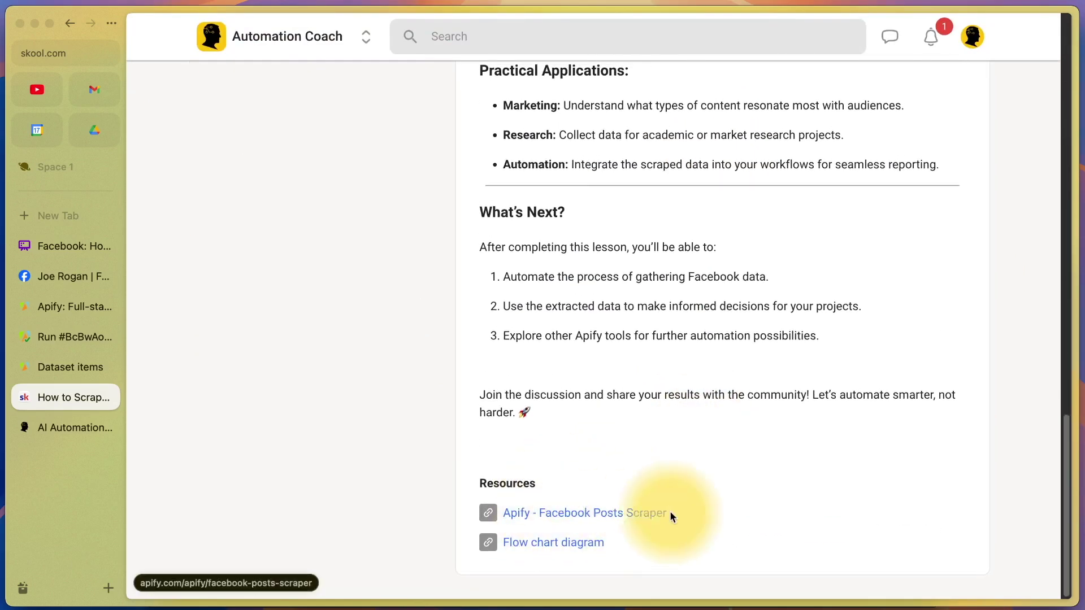